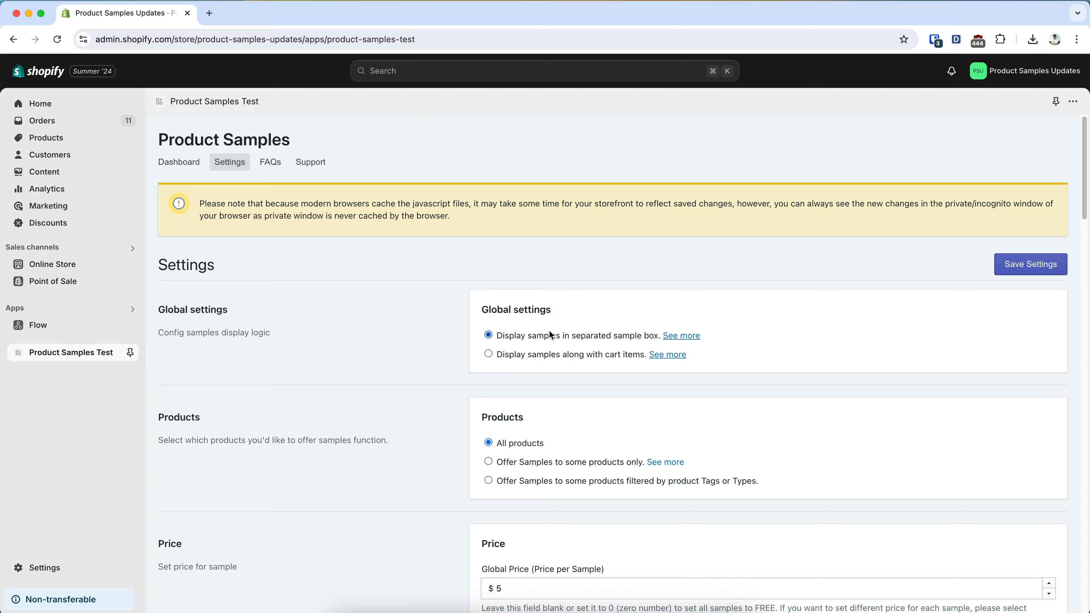
Set the maximum samples per order to 1 in the limit settings and save the app settings
{"action": "scroll", "coordinate": [651, 336], "scroll_direction": "down", "scroll_amount": 20}
{"action": "scroll", "coordinate": [651, 337], "scroll_direction": "down", "scroll_amount": 15}
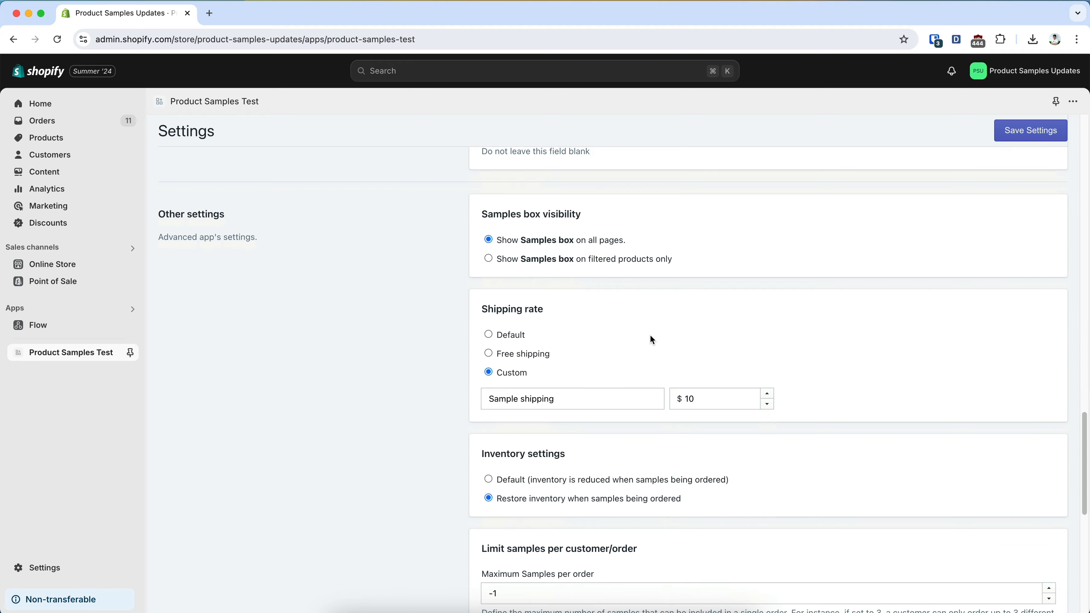
{"action": "scroll", "coordinate": [523, 223], "scroll_direction": "up", "scroll_amount": 1}
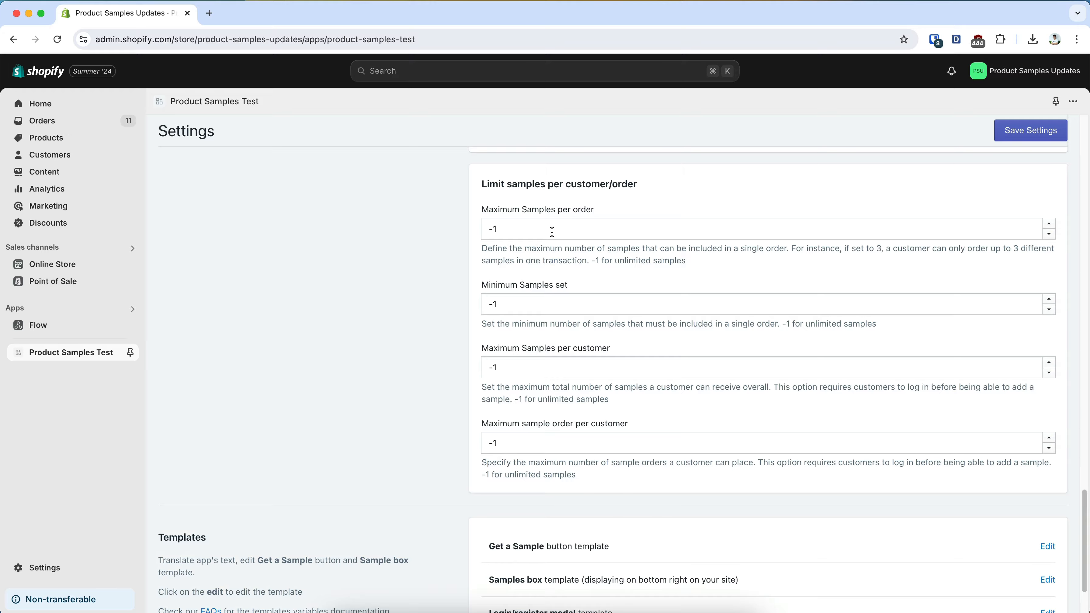
{"action": "double_click", "coordinate": [552, 232]}
{"action": "type", "text": "1"}
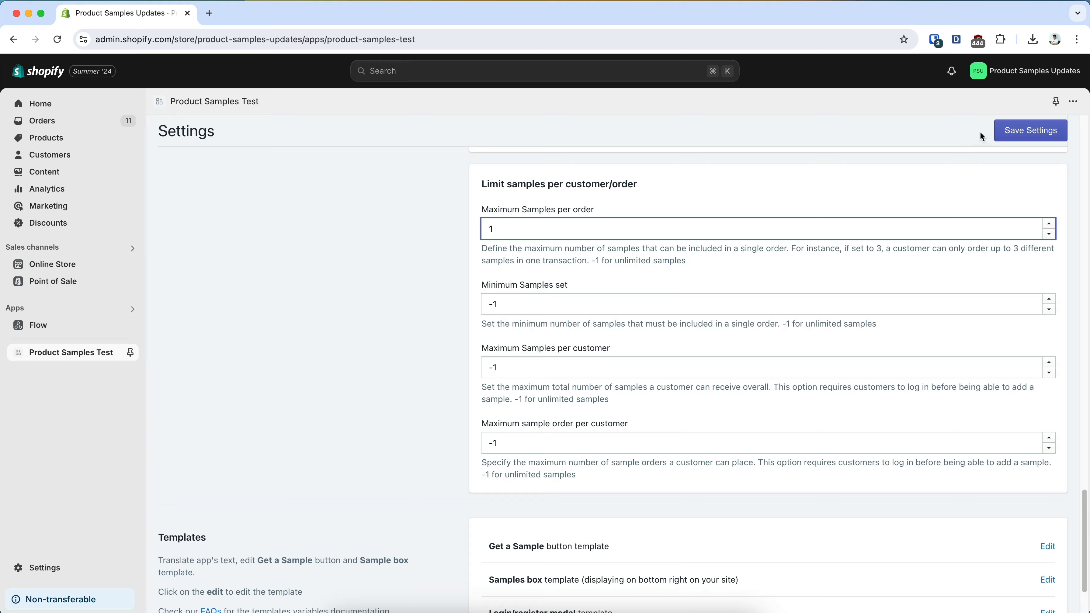
{"action": "left_click", "coordinate": [1011, 131]}
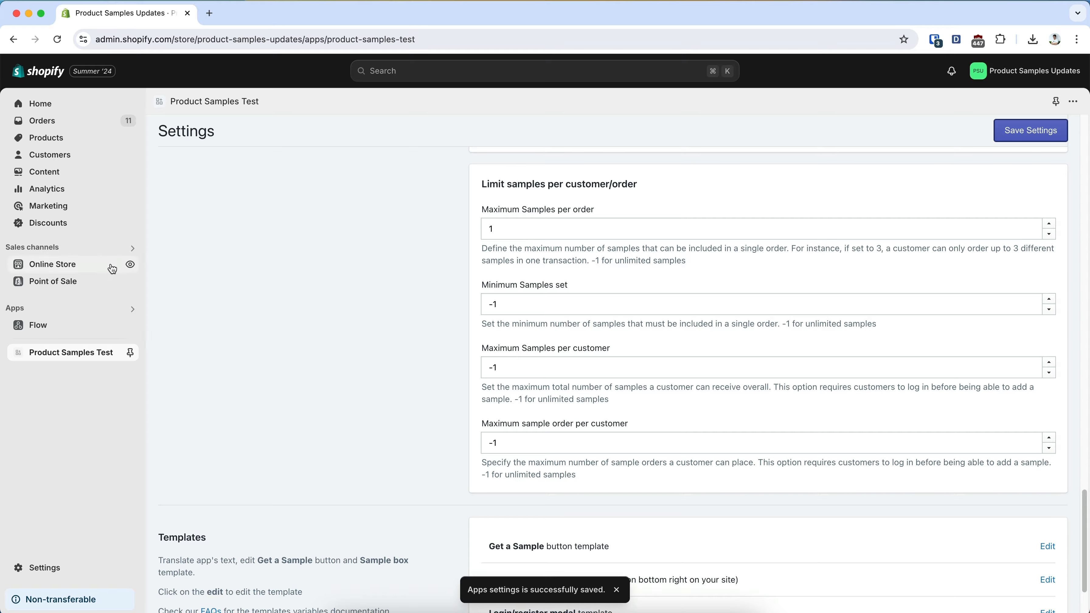
View the online store and get a sample of The 3p Fulfilled Snowboard from the catalog
{"action": "left_click", "coordinate": [131, 266]}
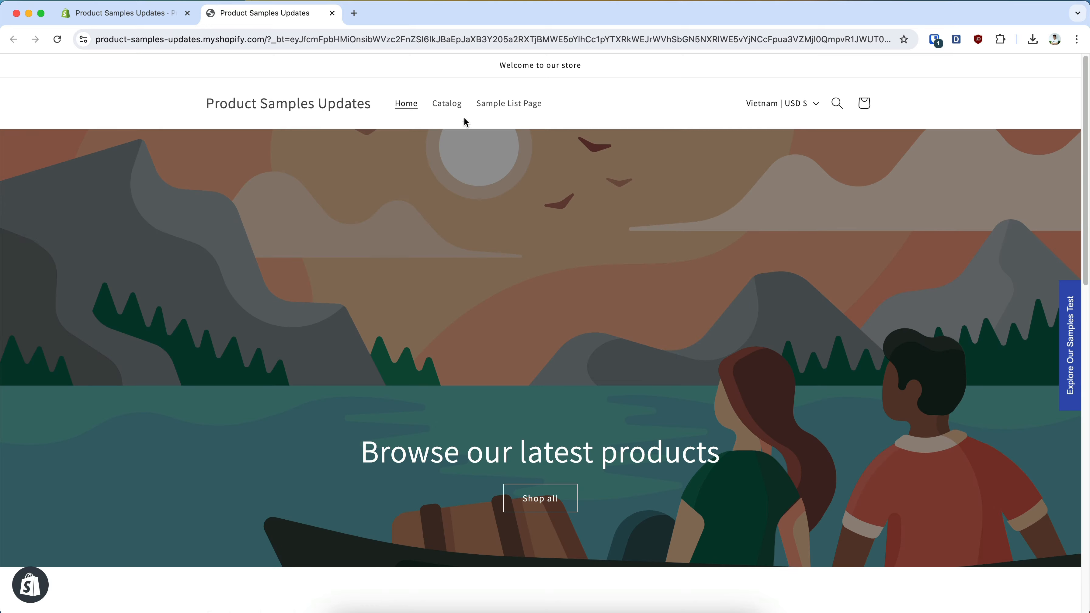
{"action": "left_click", "coordinate": [446, 103]}
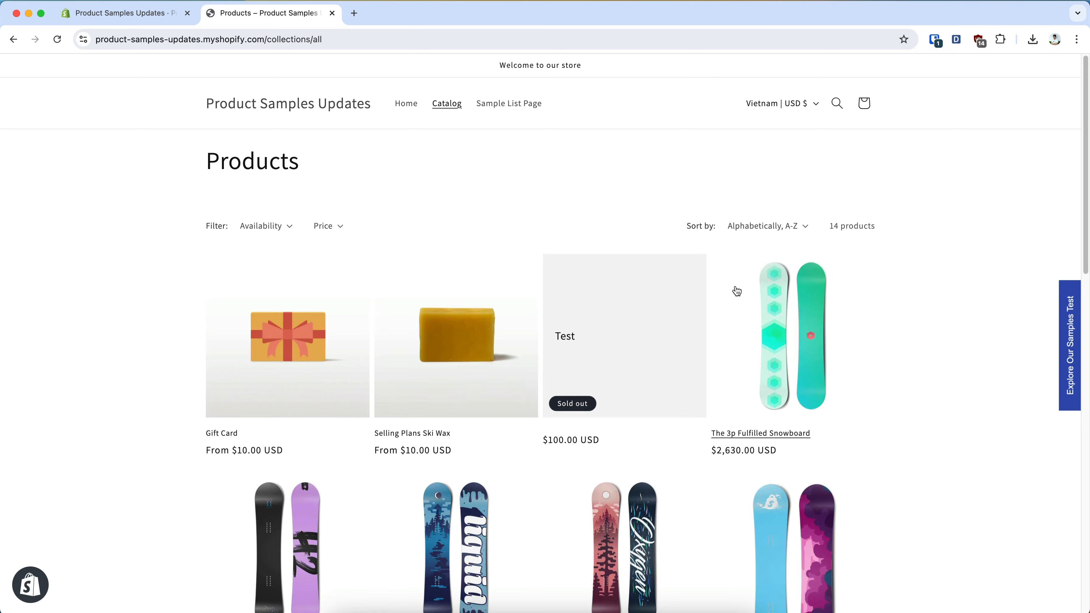
{"action": "left_click", "coordinate": [790, 348]}
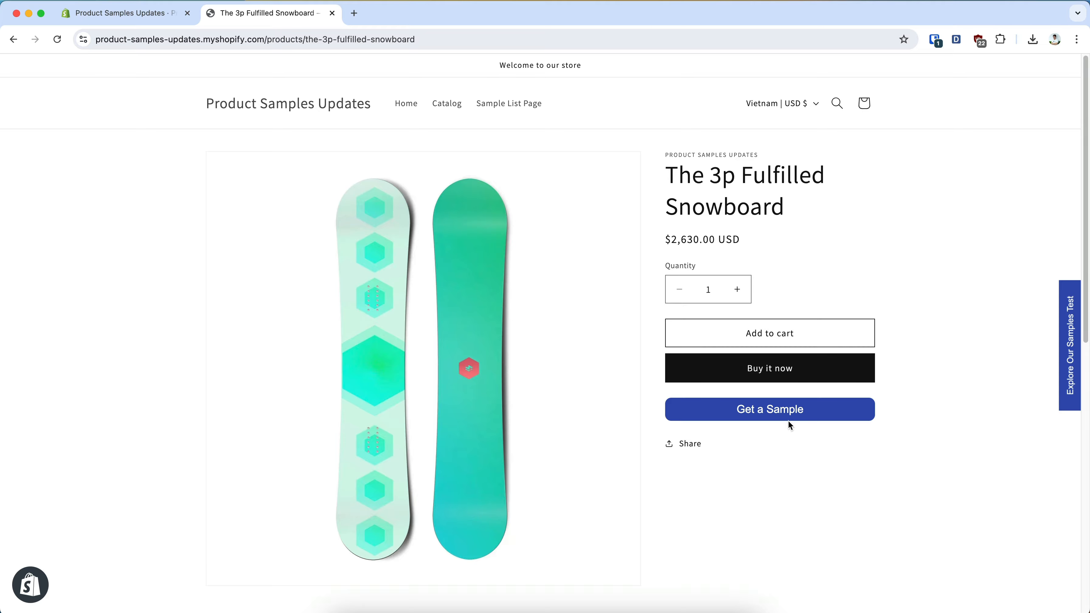
{"action": "left_click", "coordinate": [789, 418]}
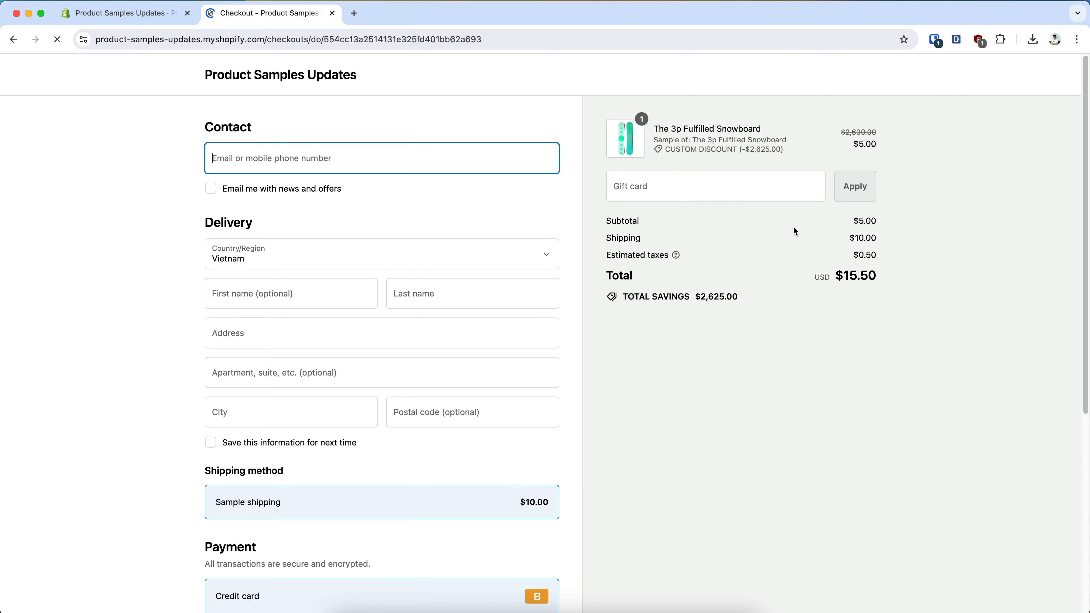
Return to the app settings, change the maximum samples per order to 2, and save
{"action": "left_click", "coordinate": [125, 13]}
{"action": "double_click", "coordinate": [532, 230]}
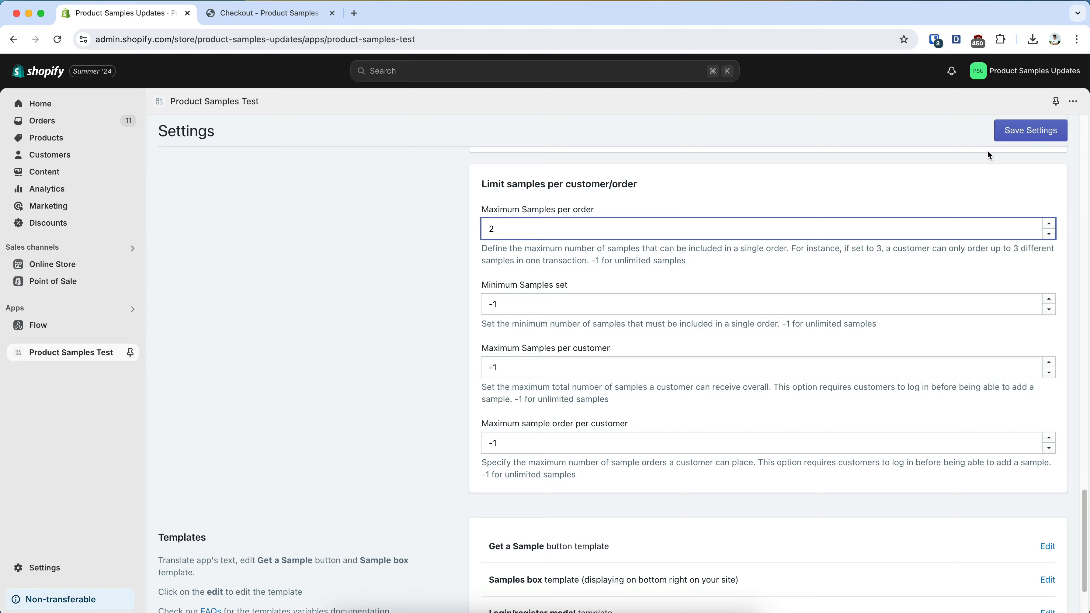
{"action": "left_click", "coordinate": [1025, 131]}
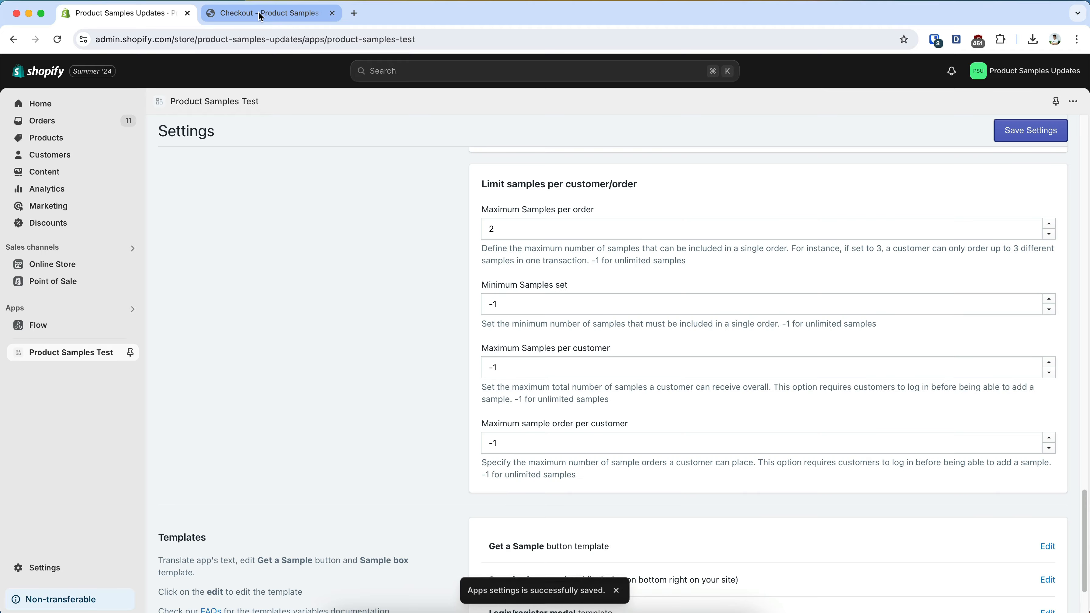
Go back from checkout to The 3p Fulfilled Snowboard page, reload it, and add its sample to the sample box
{"action": "left_click", "coordinate": [261, 13]}
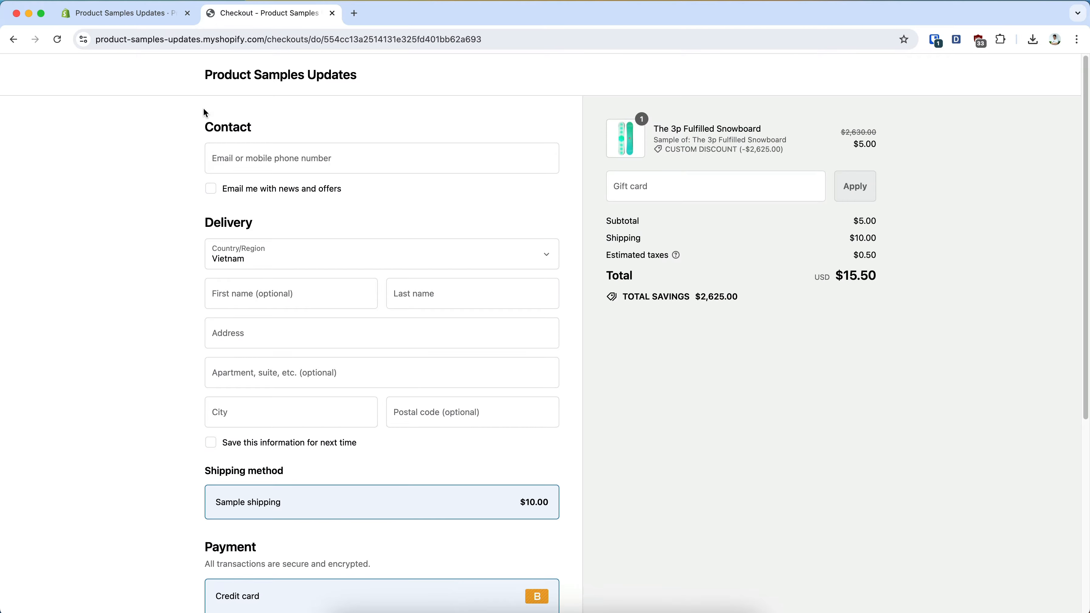
{"action": "left_click", "coordinate": [13, 39]}
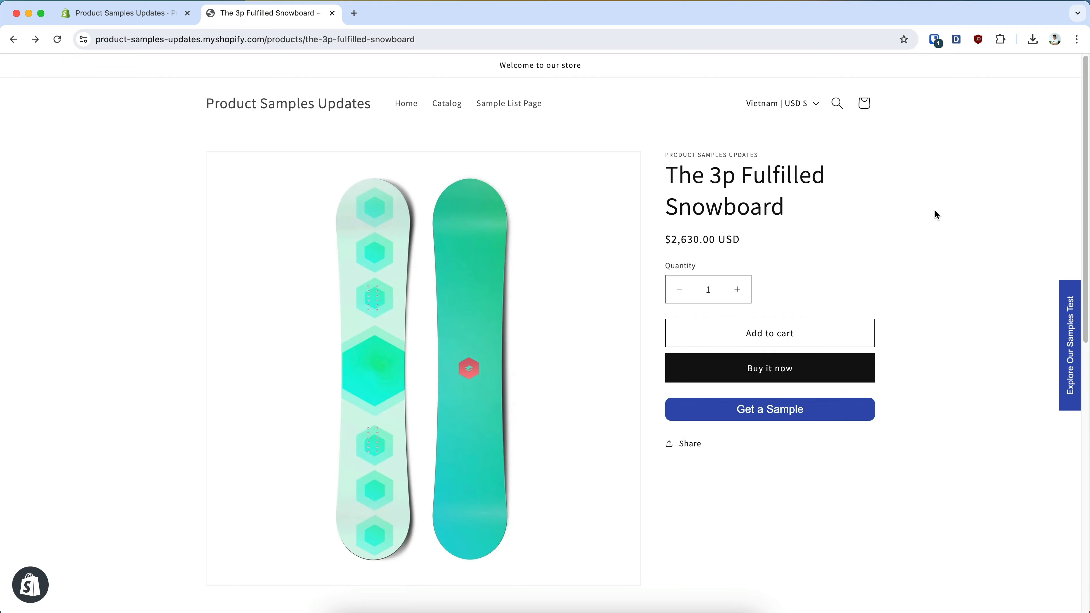
{"action": "left_click", "coordinate": [58, 40]}
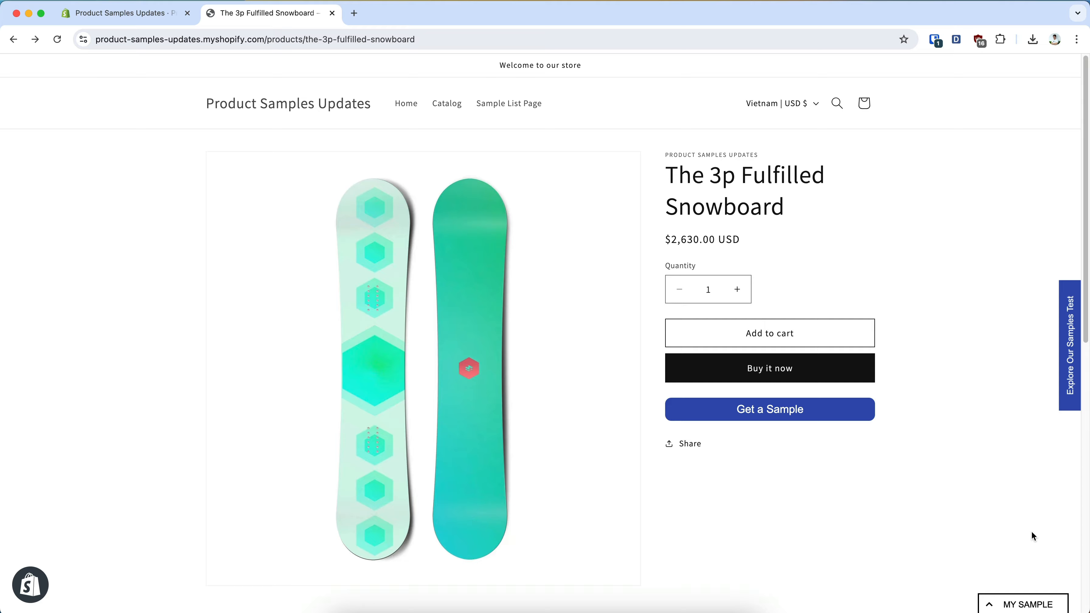
{"action": "left_click", "coordinate": [770, 411]}
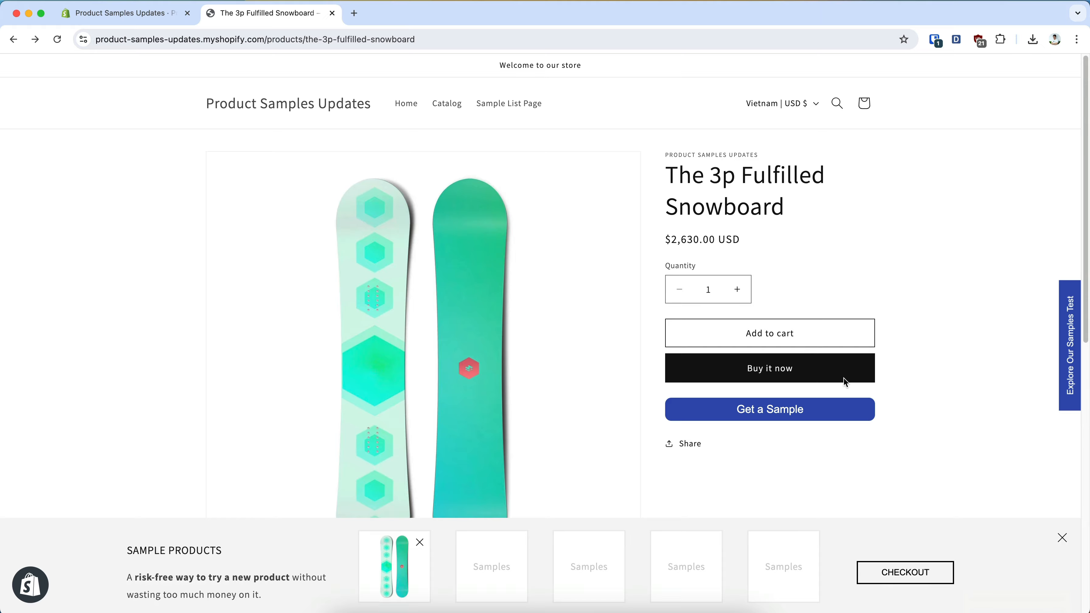
Open The Multi-location Snowboard from the recommended products and add its sample to the sample box
{"action": "scroll", "coordinate": [633, 362], "scroll_direction": "down", "scroll_amount": 10}
{"action": "left_click", "coordinate": [305, 248]}
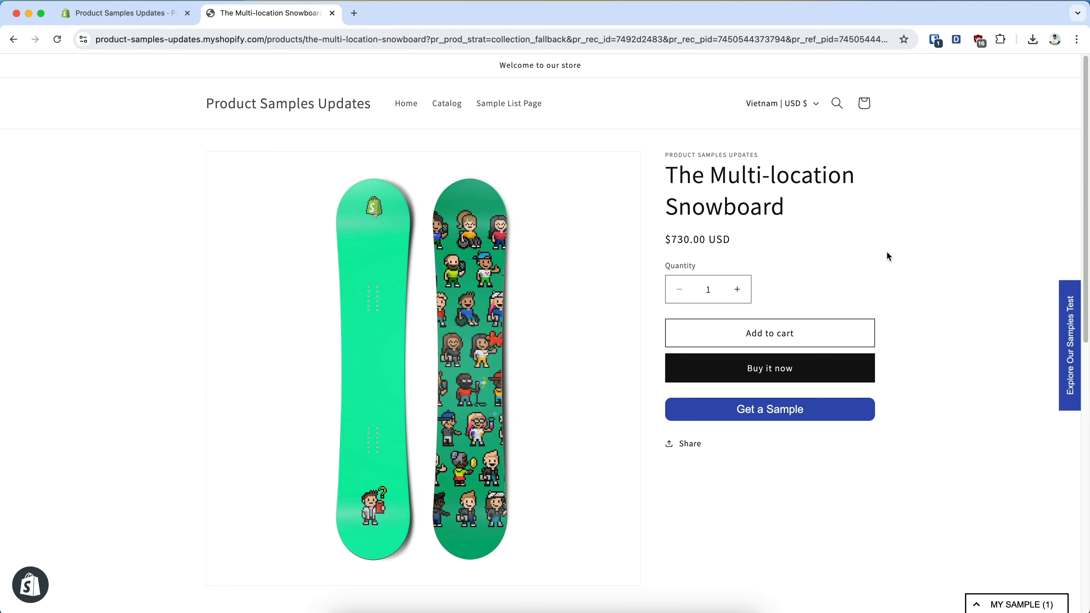
{"action": "left_click", "coordinate": [779, 411]}
Open The Collection Snowboard: Hydrogen from the recommendations and try to add its sample as a third item
{"action": "scroll", "coordinate": [919, 379], "scroll_direction": "down", "scroll_amount": 8}
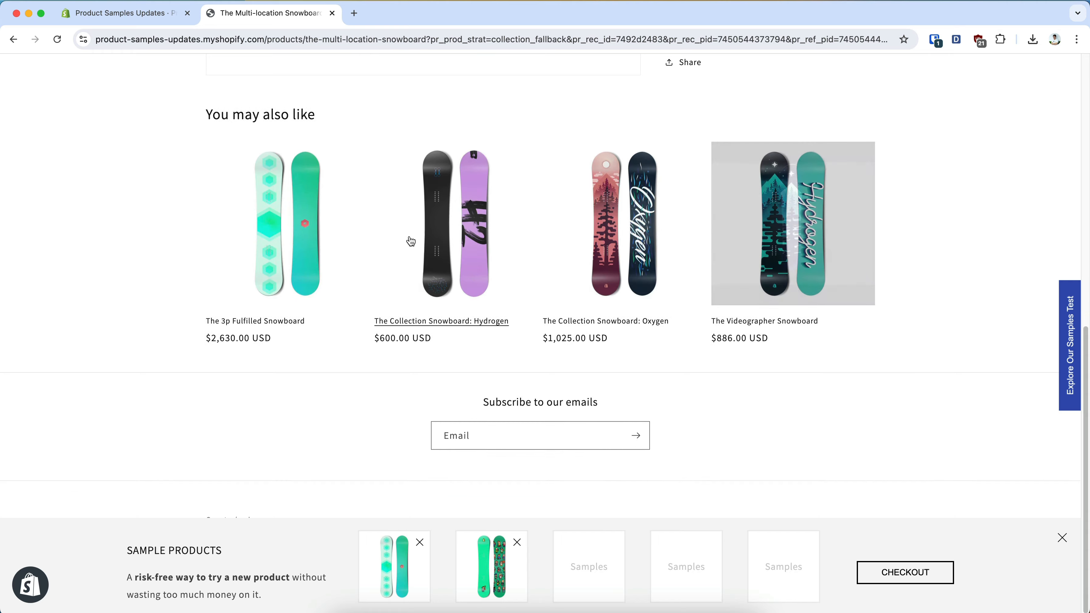
{"action": "left_click", "coordinate": [439, 238]}
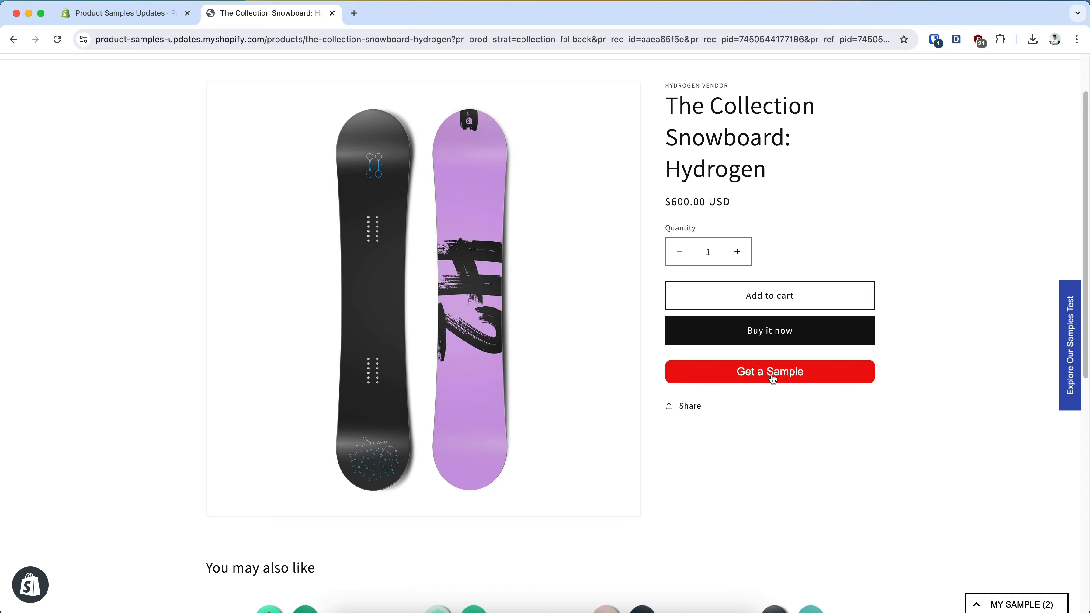
{"action": "left_click", "coordinate": [772, 377]}
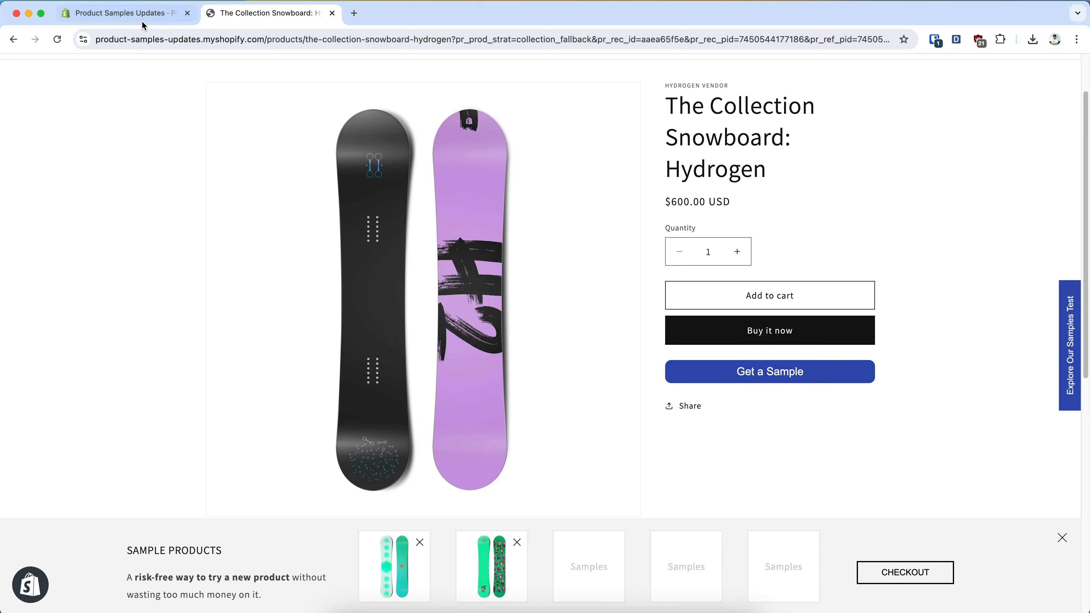
In the app settings, set the maximum samples per order to 3 and the minimum samples set to 2, then save
{"action": "left_click", "coordinate": [129, 13]}
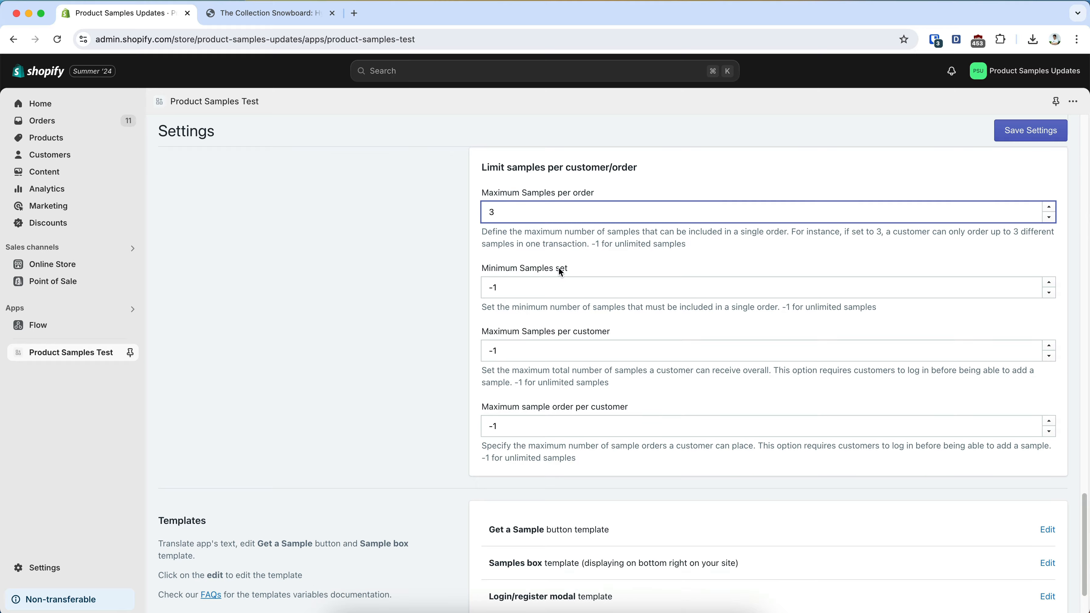
{"action": "left_click", "coordinate": [530, 285]}
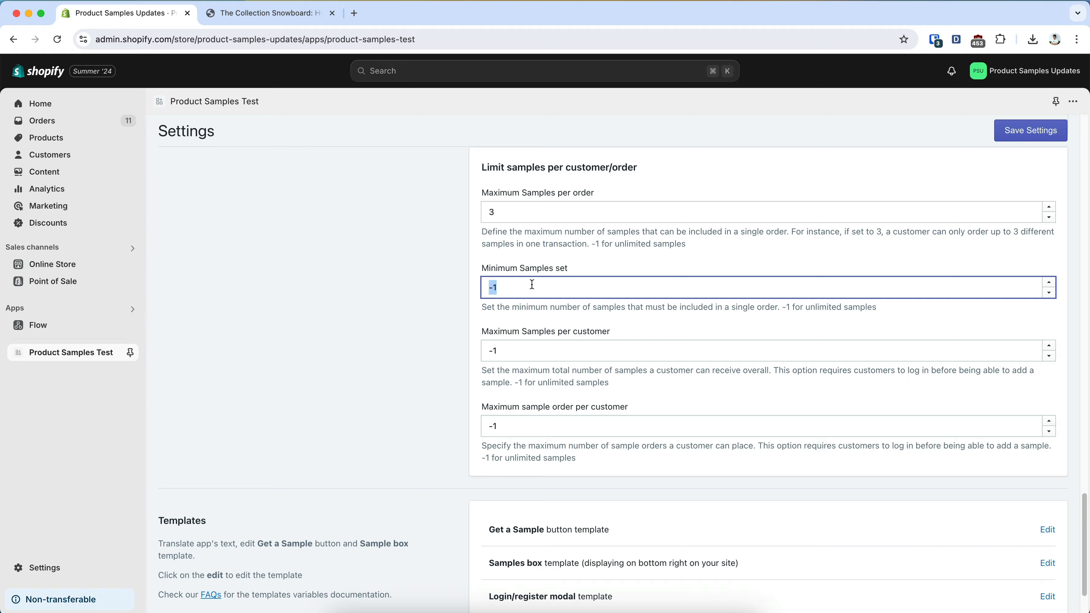
{"action": "type", "text": "2"}
{"action": "left_click", "coordinate": [1036, 131]}
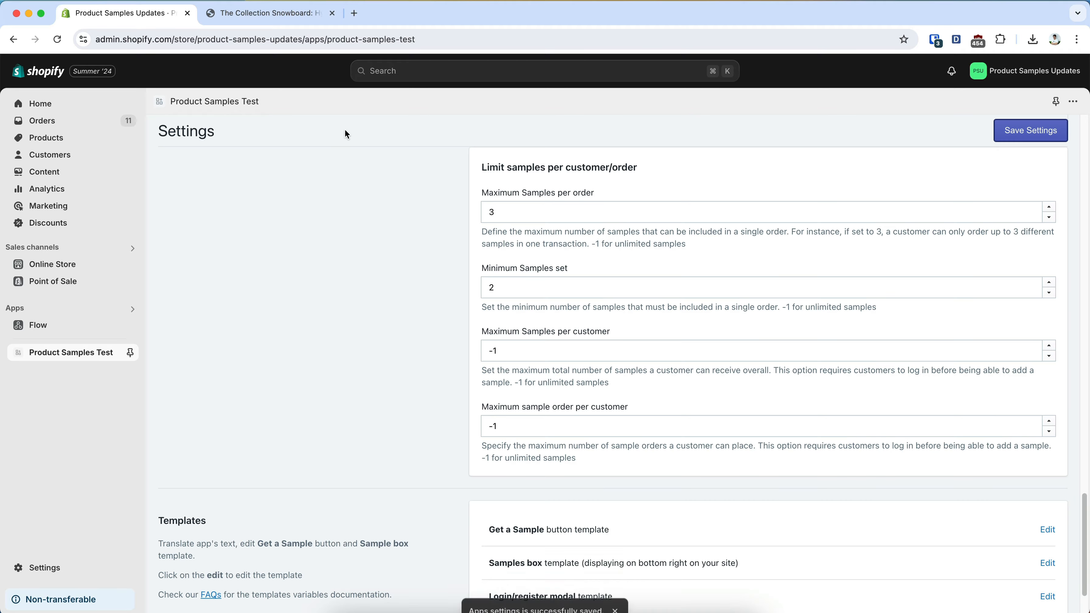
Reload The Collection Snowboard: Hydrogen page in the store and add its sample to the sample box
{"action": "left_click", "coordinate": [267, 13]}
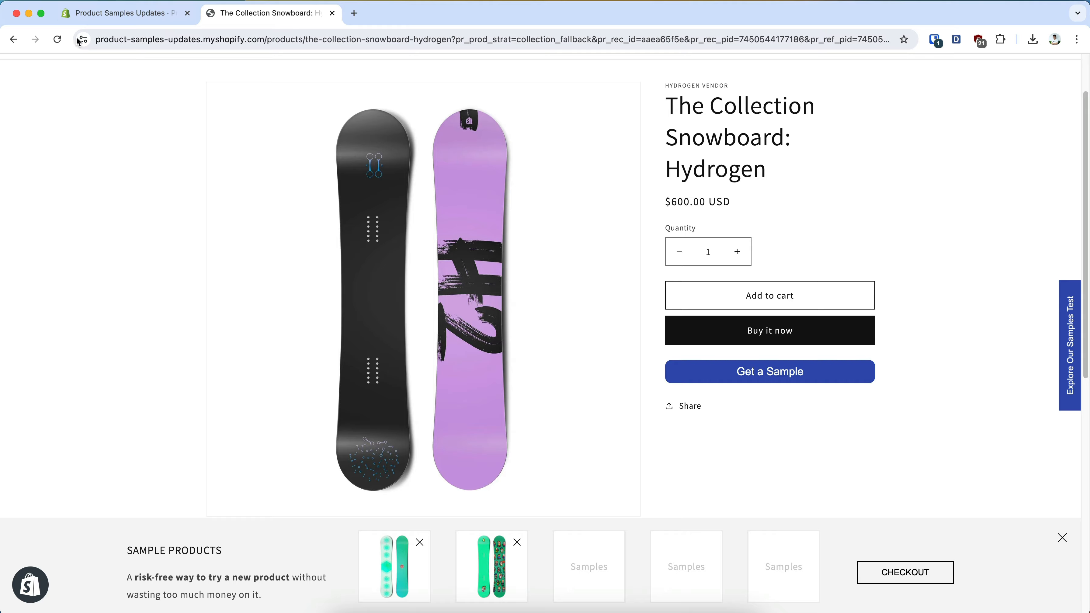
{"action": "left_click", "coordinate": [57, 40]}
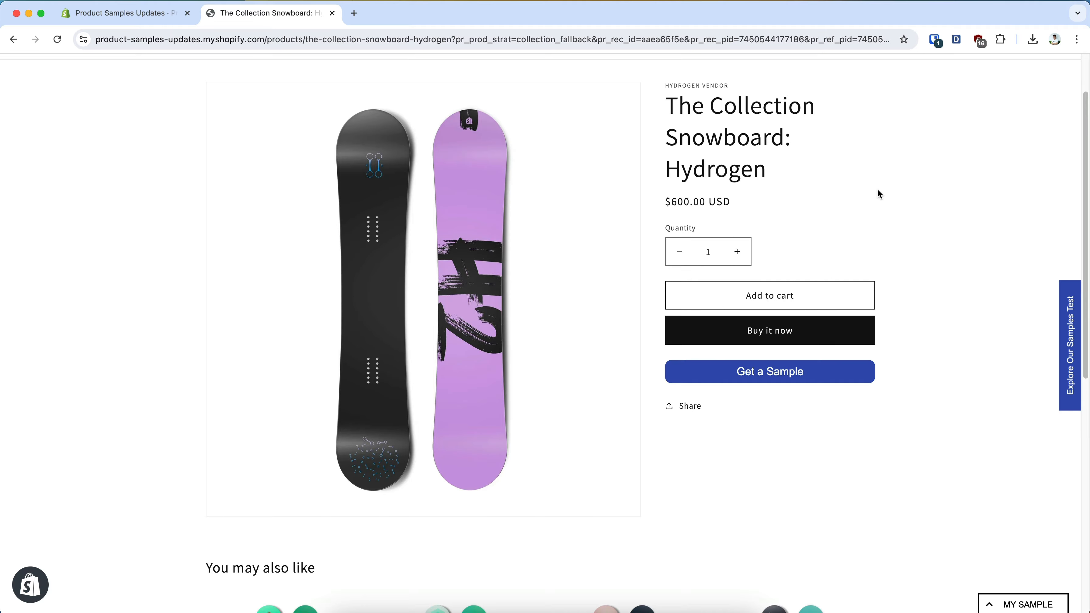
{"action": "left_click", "coordinate": [772, 372]}
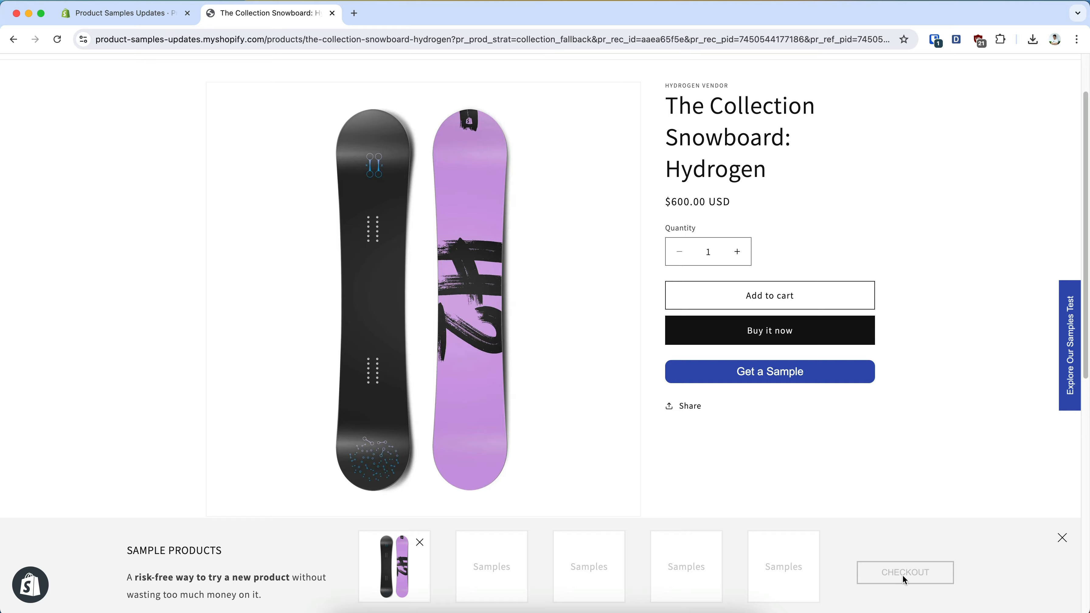
Add a sample of the recommended Multi-location Snowboard as the second item in the sample box
{"action": "scroll", "coordinate": [801, 486], "scroll_direction": "down", "scroll_amount": 5}
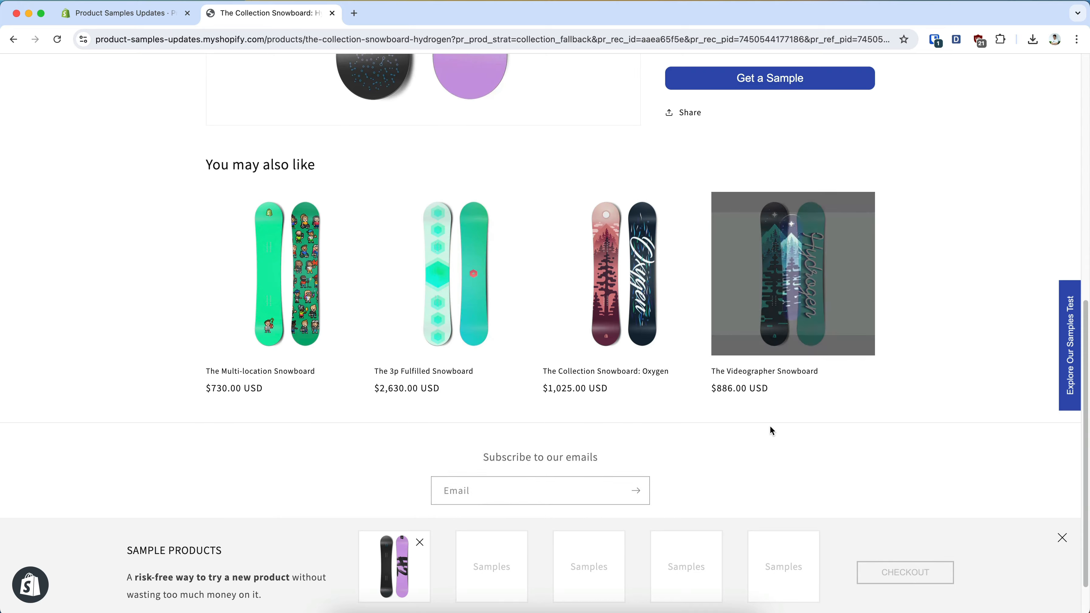
{"action": "left_click", "coordinate": [317, 292]}
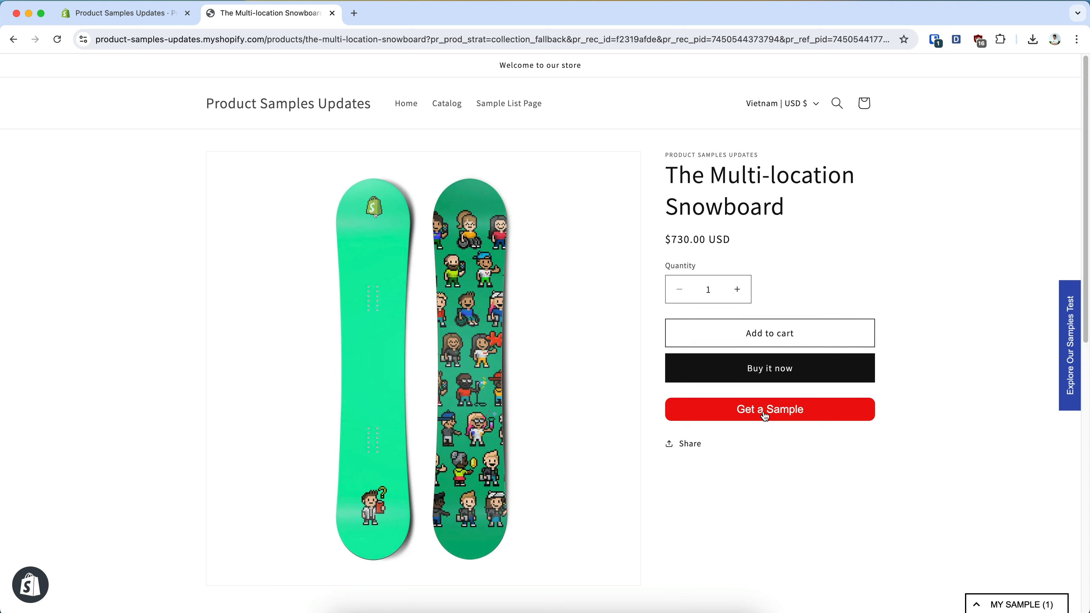
{"action": "left_click", "coordinate": [766, 413]}
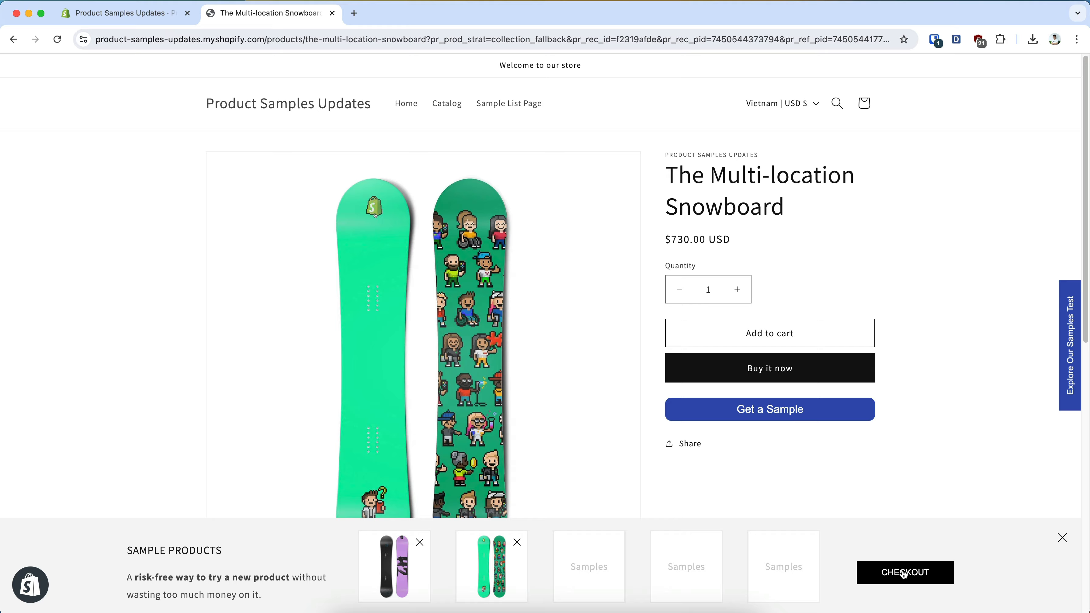
Return to the app settings, set the maximum samples per customer to 1, and save
{"action": "left_click", "coordinate": [158, 17]}
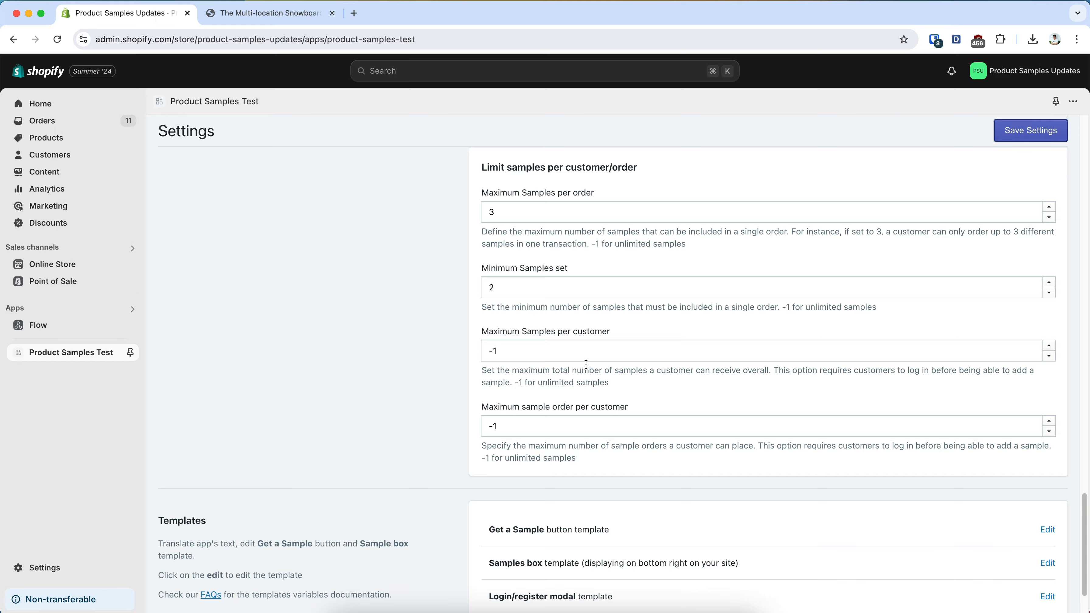
{"action": "scroll", "coordinate": [586, 364], "scroll_direction": "down", "scroll_amount": 2}
{"action": "left_click", "coordinate": [571, 309]}
{"action": "key", "text": "super+a"}
{"action": "type", "text": "1"}
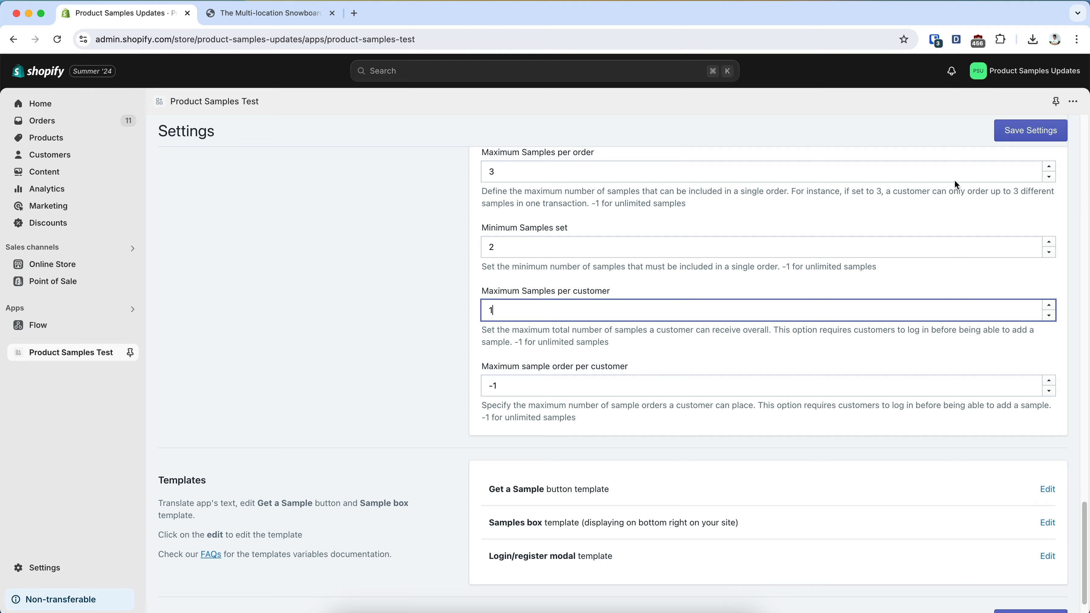
{"action": "left_click", "coordinate": [1039, 131]}
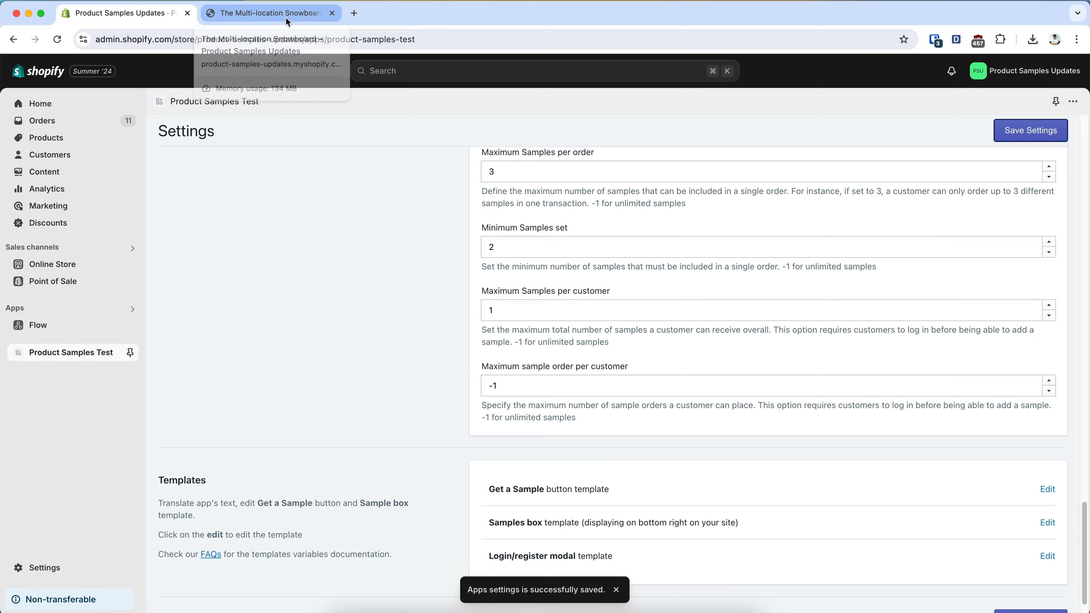
Reload The Multi-location Snowboard page in the store and try to get a sample without logging in
{"action": "left_click", "coordinate": [287, 16]}
{"action": "left_click", "coordinate": [57, 40]}
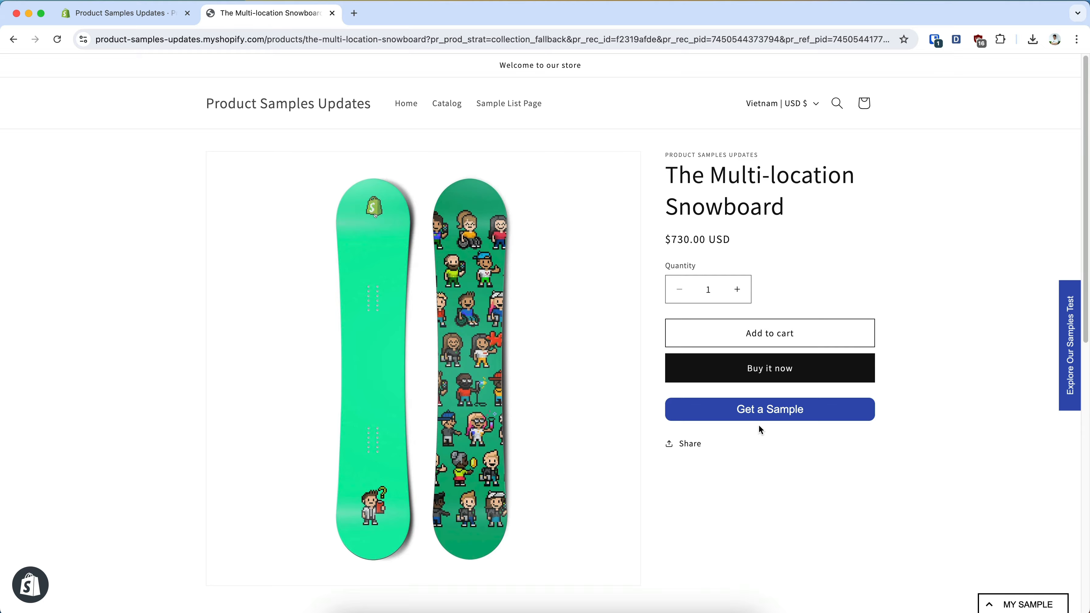
{"action": "left_click", "coordinate": [769, 410]}
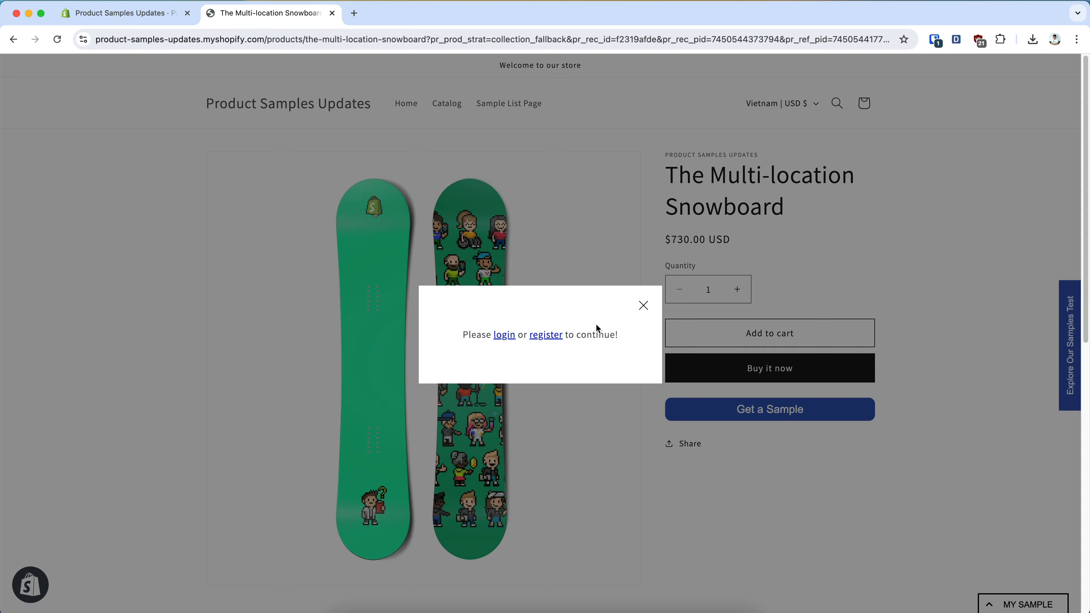
Switch the app's global setting to display samples along with cart items and create the global sample product
{"action": "key", "text": "ctrl+shift+Tab"}
{"action": "left_click", "coordinate": [561, 355]}
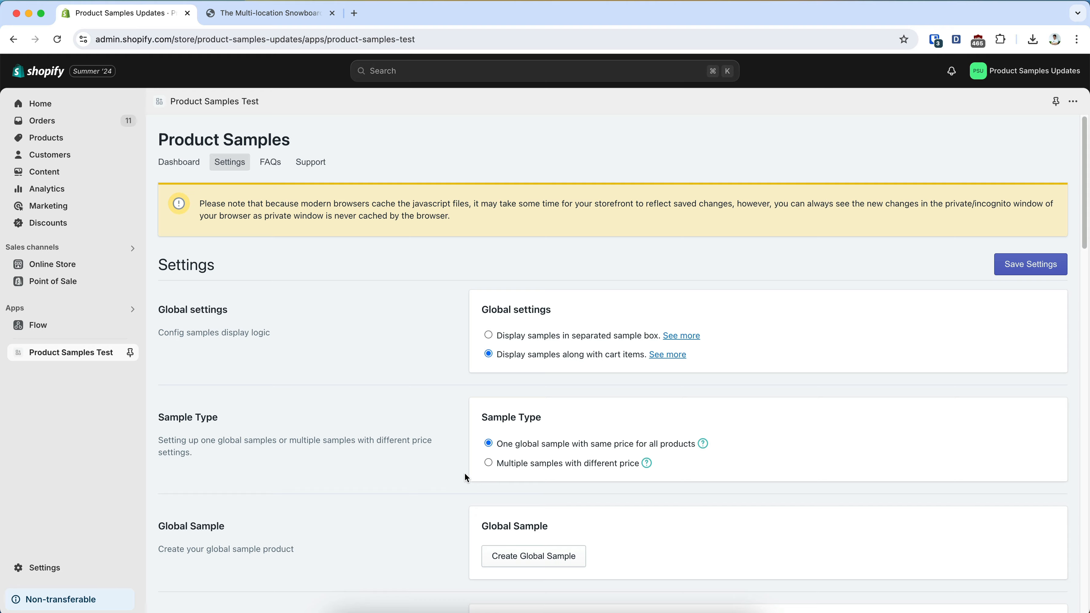
{"action": "left_click", "coordinate": [529, 556]}
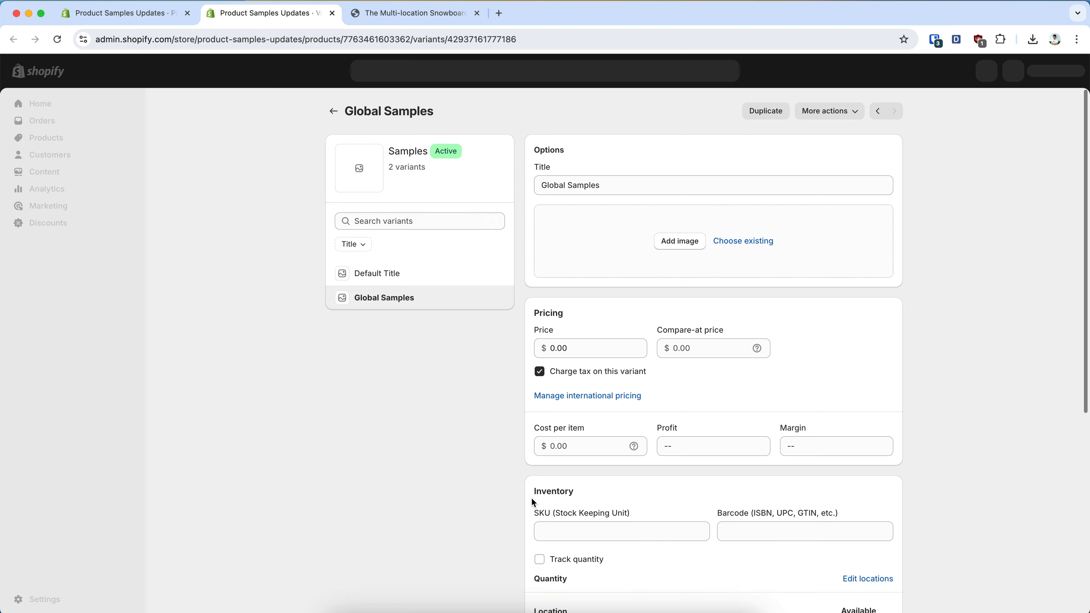
Set the price of the Global Samples variant to $10.00
{"action": "left_click", "coordinate": [598, 347]}
{"action": "type", "text": "1"}
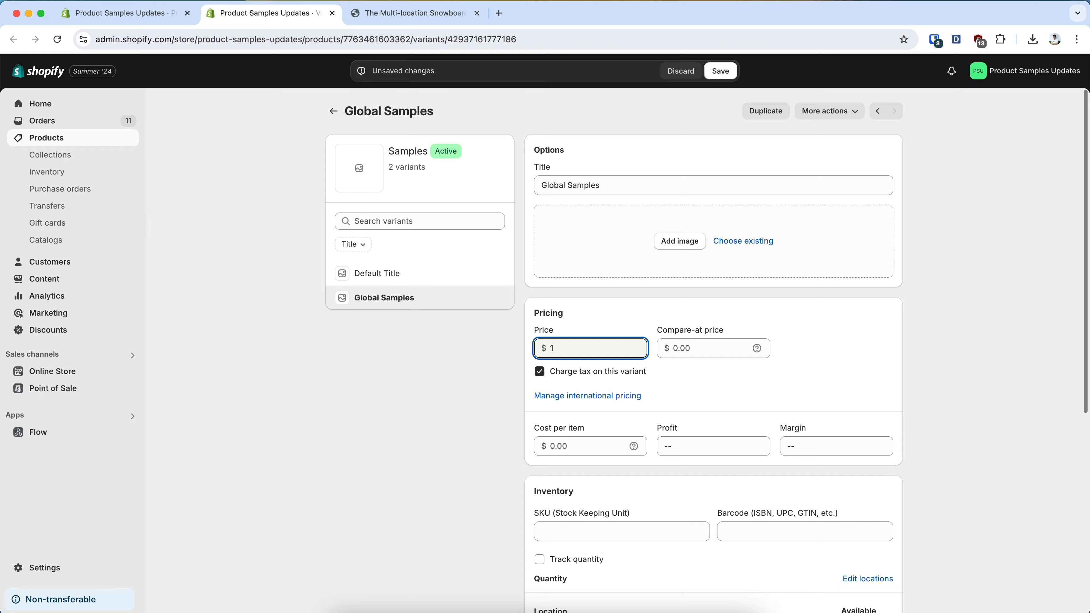
{"action": "type", "text": "0"}
{"action": "left_click", "coordinate": [628, 304]}
Upload sample-banner.png from Downloads as the Global Samples variant's image and save the variant
{"action": "left_click", "coordinate": [679, 241]}
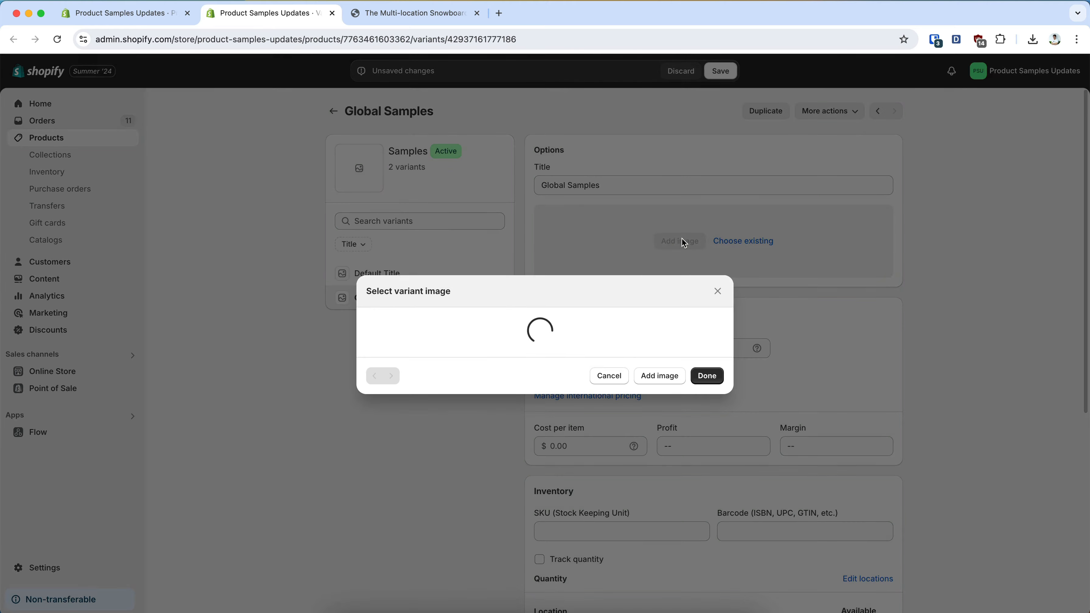
{"action": "left_click", "coordinate": [545, 343]}
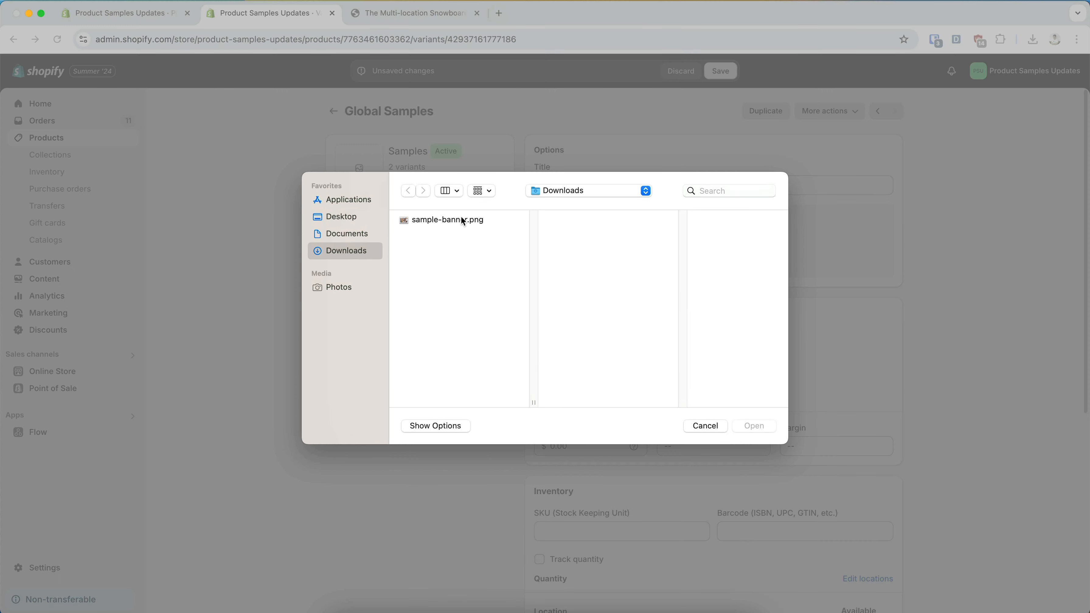
{"action": "double_click", "coordinate": [458, 220]}
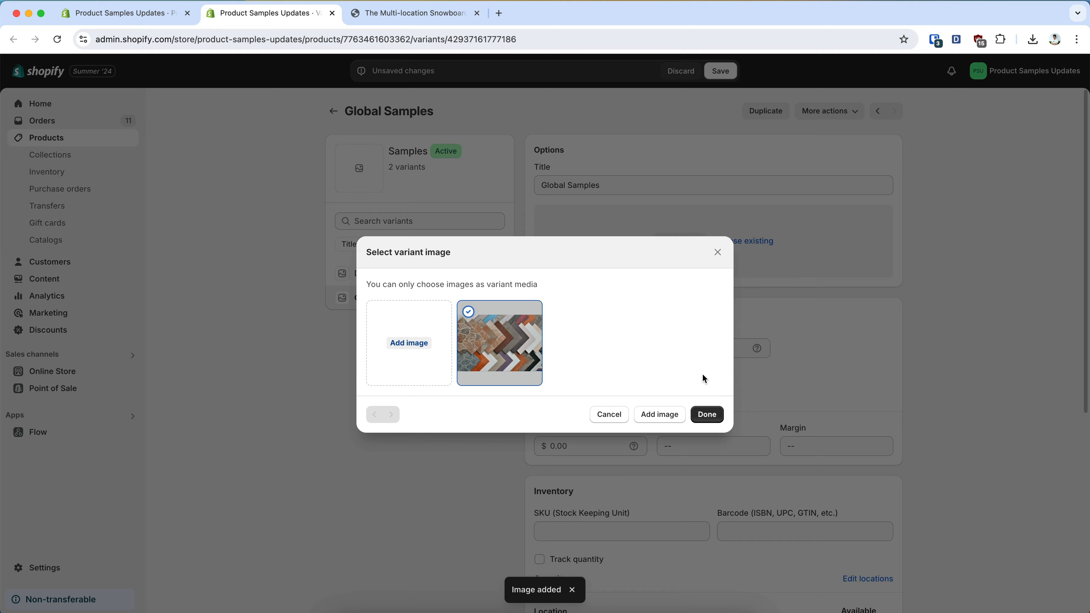
{"action": "left_click", "coordinate": [706, 414]}
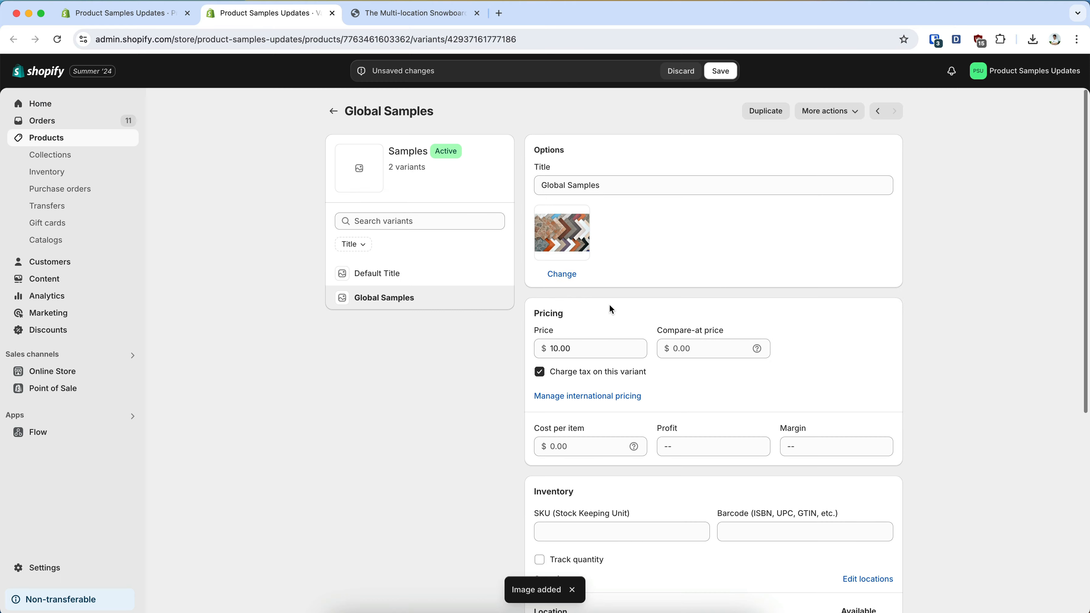
{"action": "left_click", "coordinate": [709, 77]}
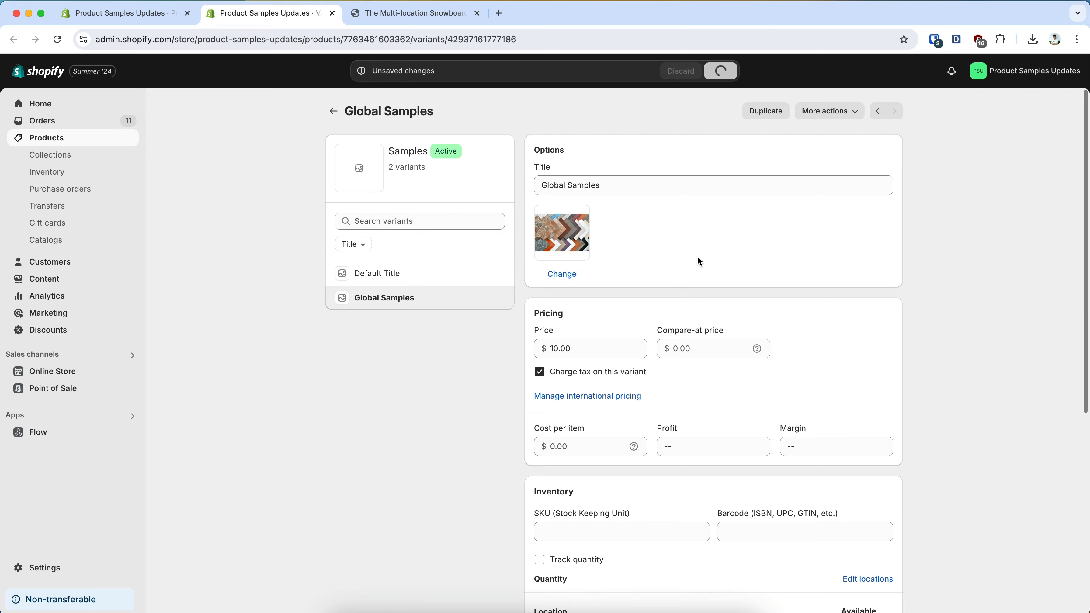
Close the variant page, set Maximum Samples per order to 2 in the app settings, and save
{"action": "left_click", "coordinate": [333, 14]}
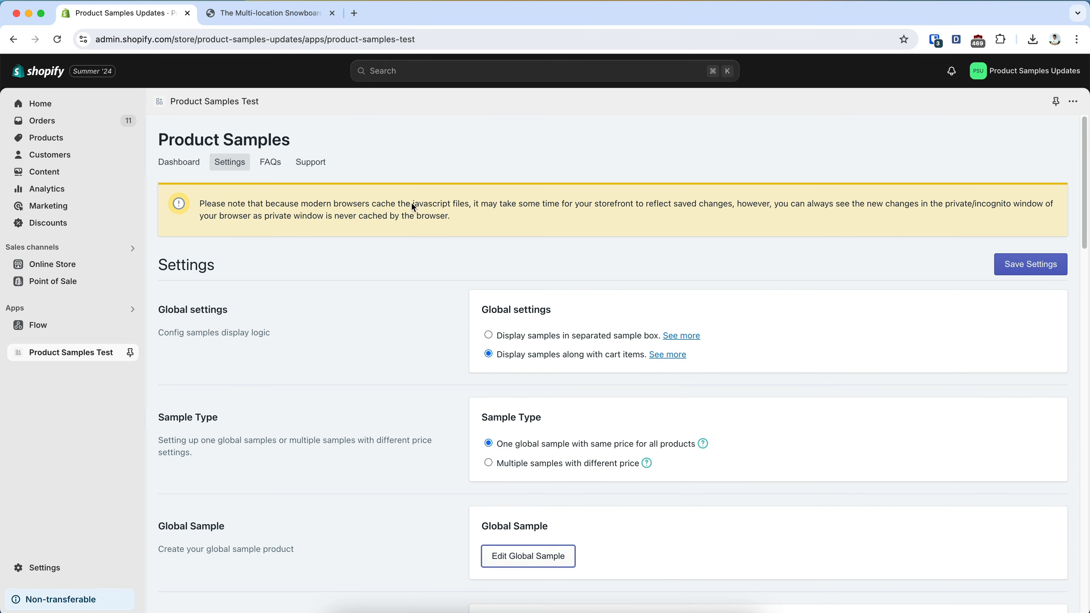
{"action": "scroll", "coordinate": [645, 394], "scroll_direction": "down", "scroll_amount": 15}
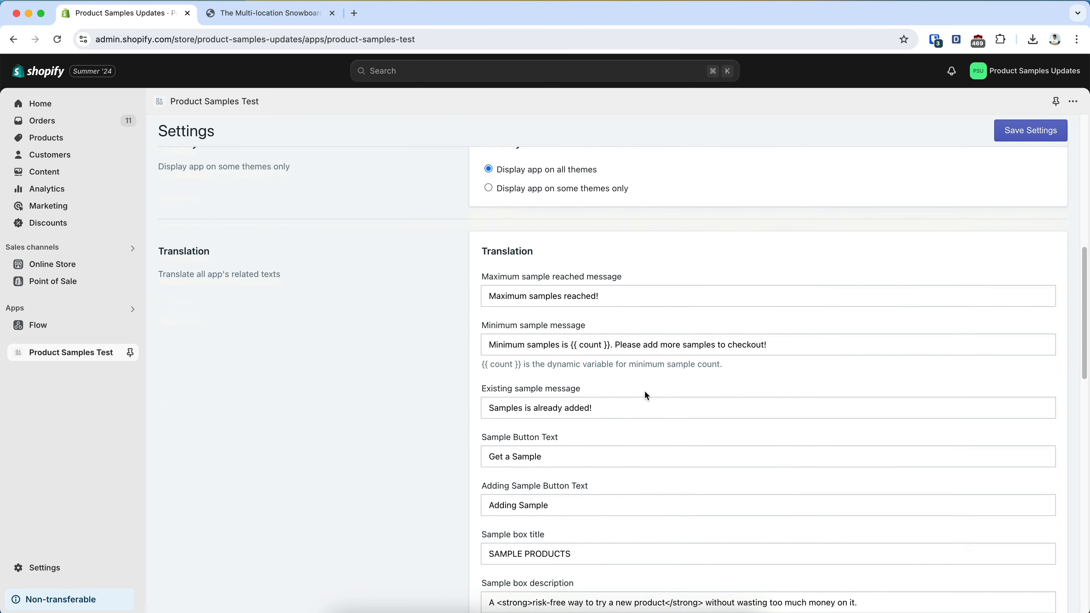
{"action": "scroll", "coordinate": [646, 394], "scroll_direction": "down", "scroll_amount": 10}
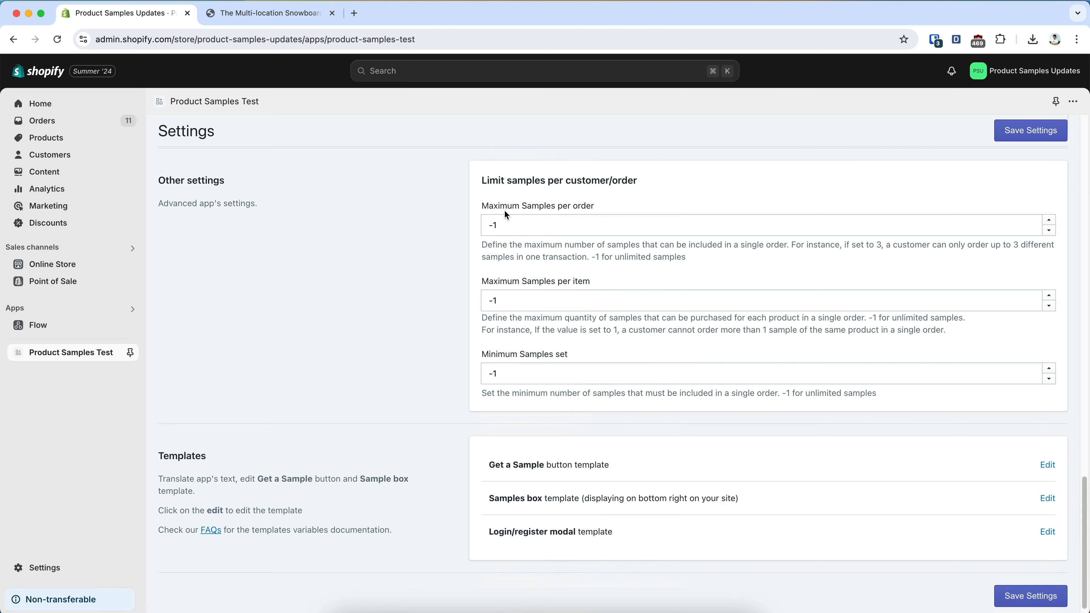
{"action": "left_click", "coordinate": [540, 231]}
{"action": "key", "text": "super+a"}
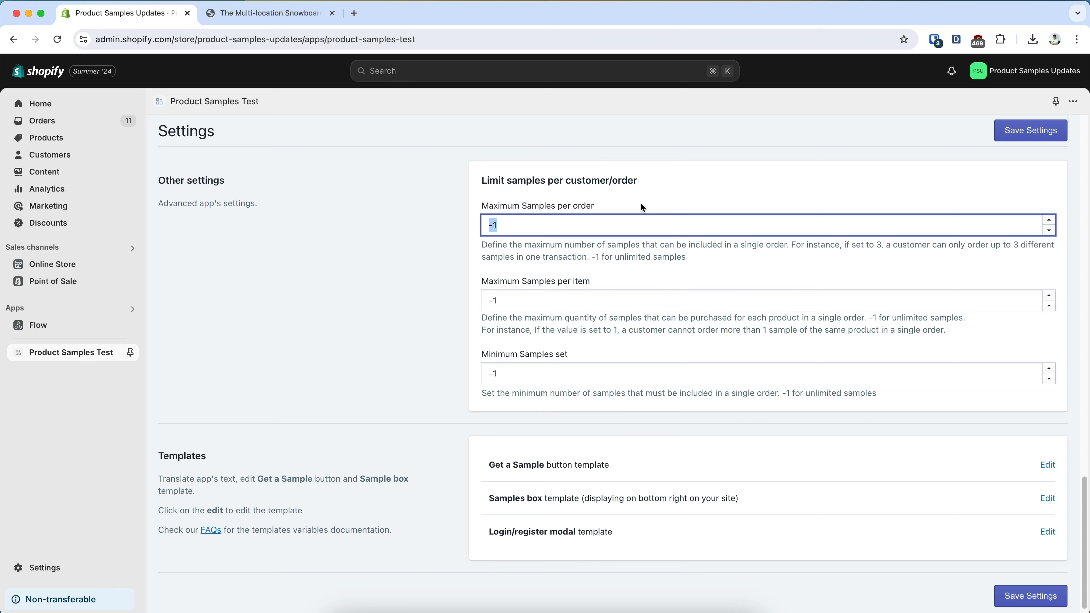
{"action": "left_click", "coordinate": [1033, 134]}
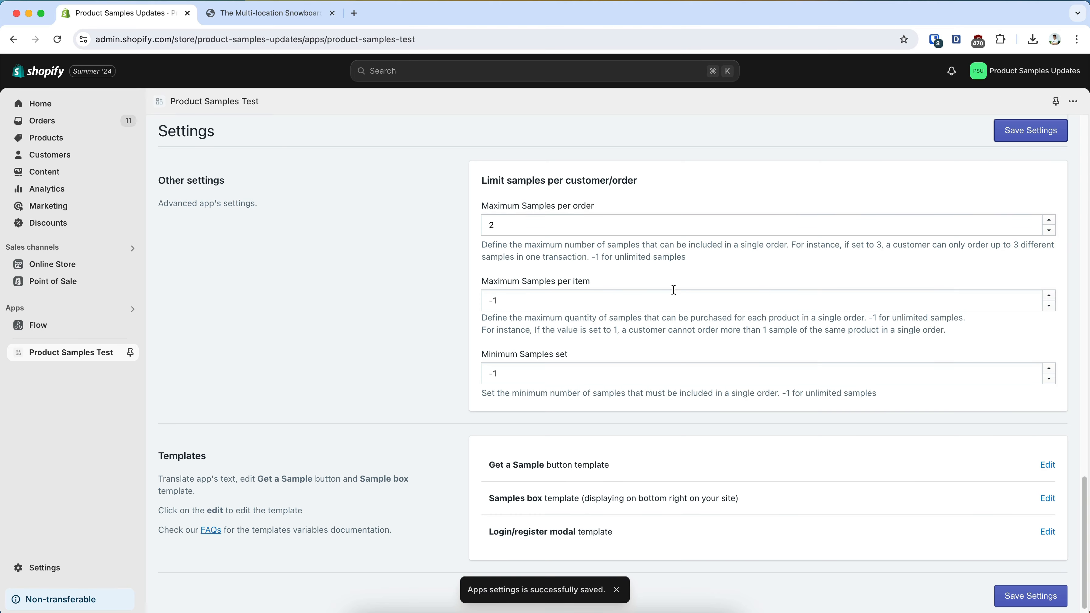
Reload The Multi-location Snowboard page in the store and add a sample of it to the cart
{"action": "left_click", "coordinate": [264, 15]}
{"action": "left_click", "coordinate": [58, 40]}
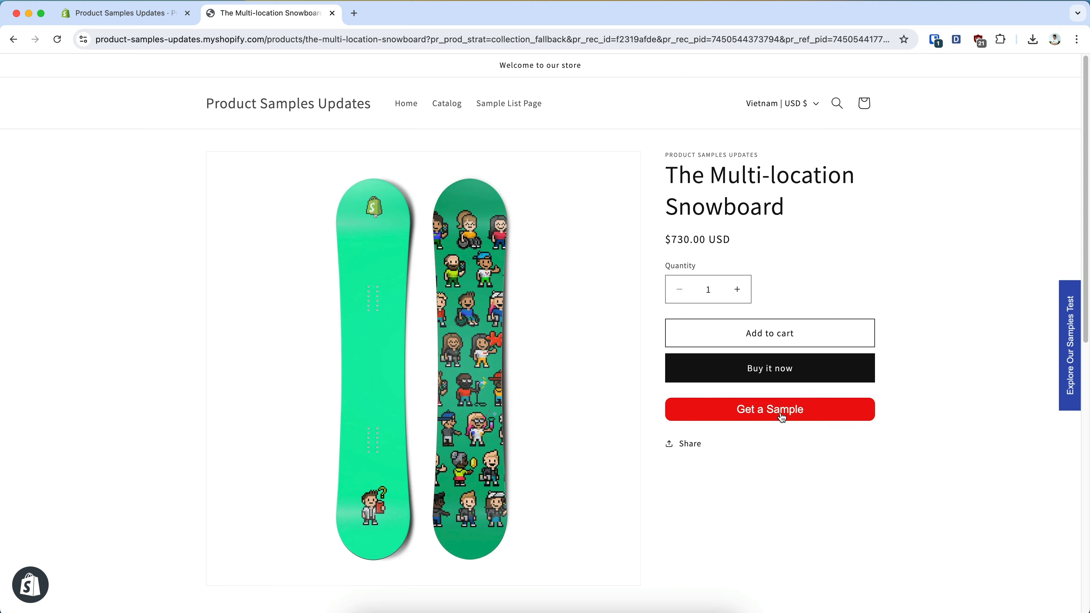
{"action": "left_click", "coordinate": [776, 419]}
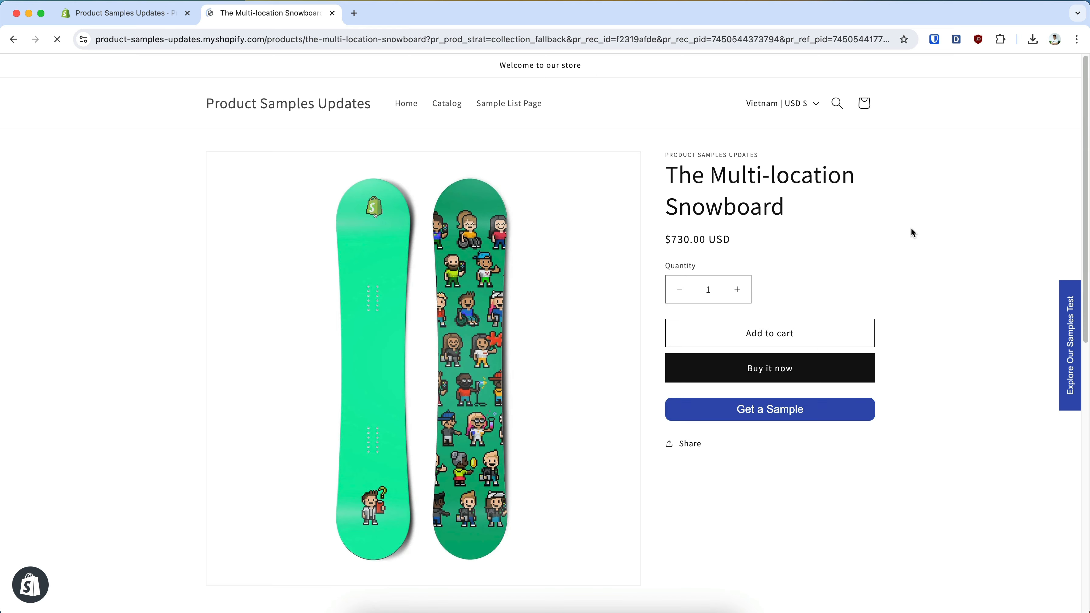
Open the recommended 3p Fulfilled Snowboard and add a sample of it to the cart
{"action": "scroll", "coordinate": [668, 338], "scroll_direction": "down", "scroll_amount": 6}
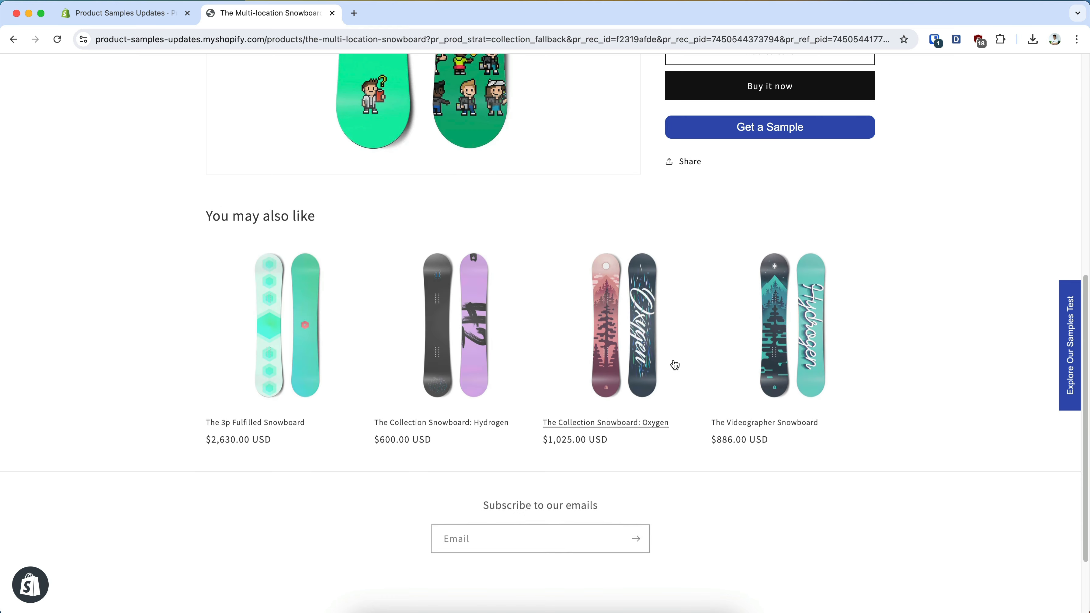
{"action": "left_click", "coordinate": [278, 337]}
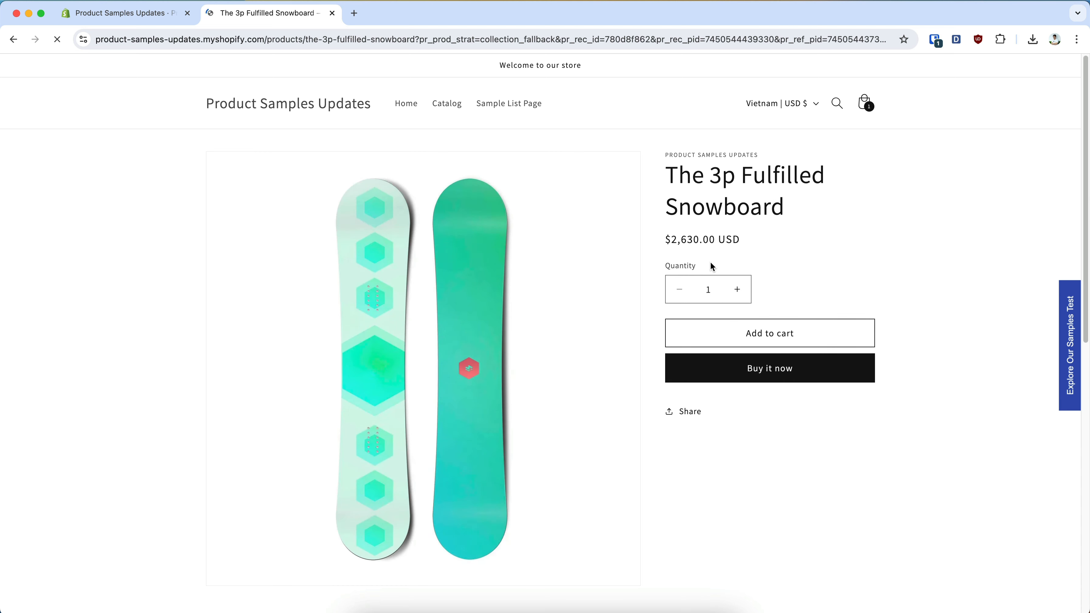
{"action": "left_click", "coordinate": [831, 409]}
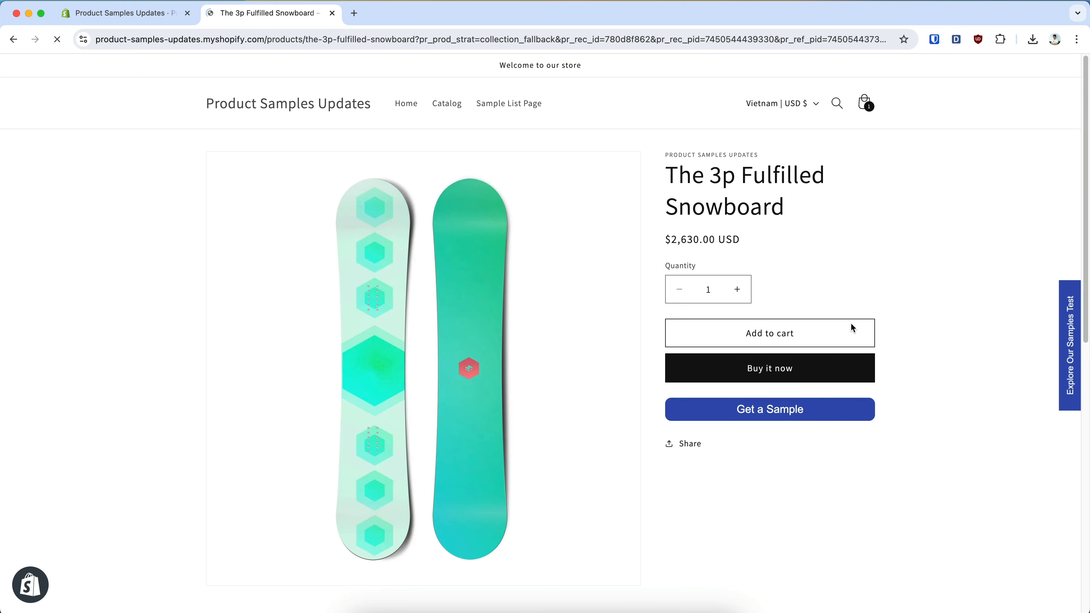
Open the recommended Collection Snowboard: Hydrogen and try to get a third sample
{"action": "scroll", "coordinate": [830, 318], "scroll_direction": "down", "scroll_amount": 6}
{"action": "scroll", "coordinate": [831, 323], "scroll_direction": "down", "scroll_amount": 3}
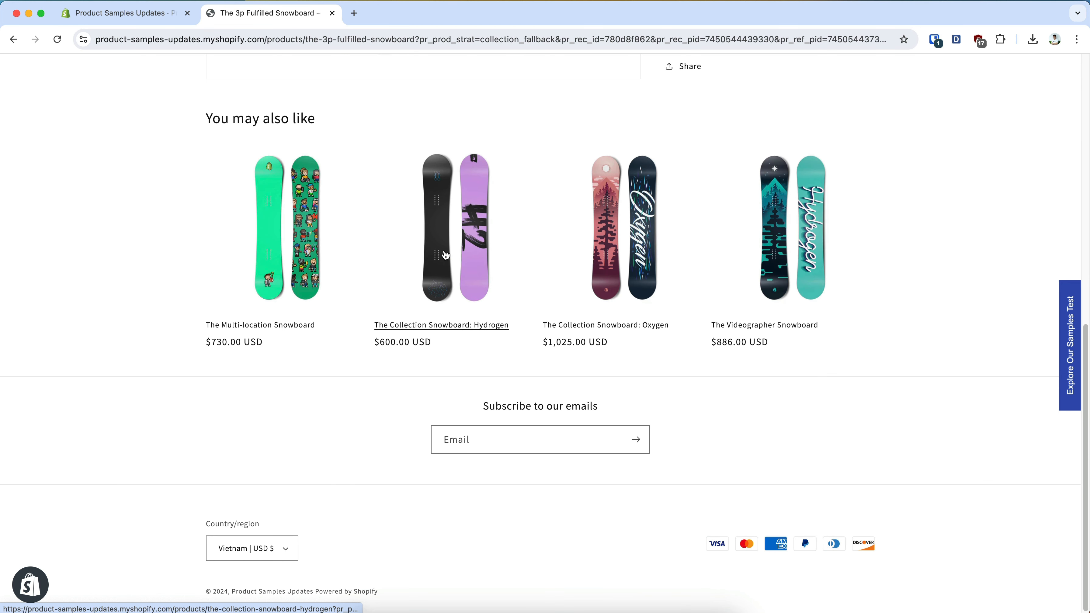
{"action": "left_click", "coordinate": [455, 251]}
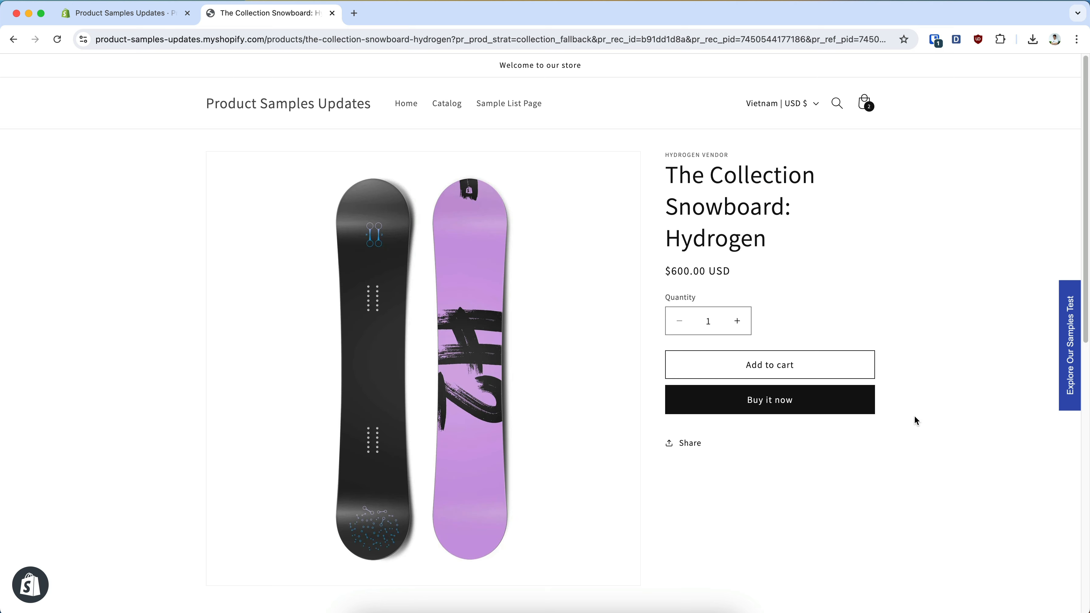
{"action": "left_click", "coordinate": [761, 447]}
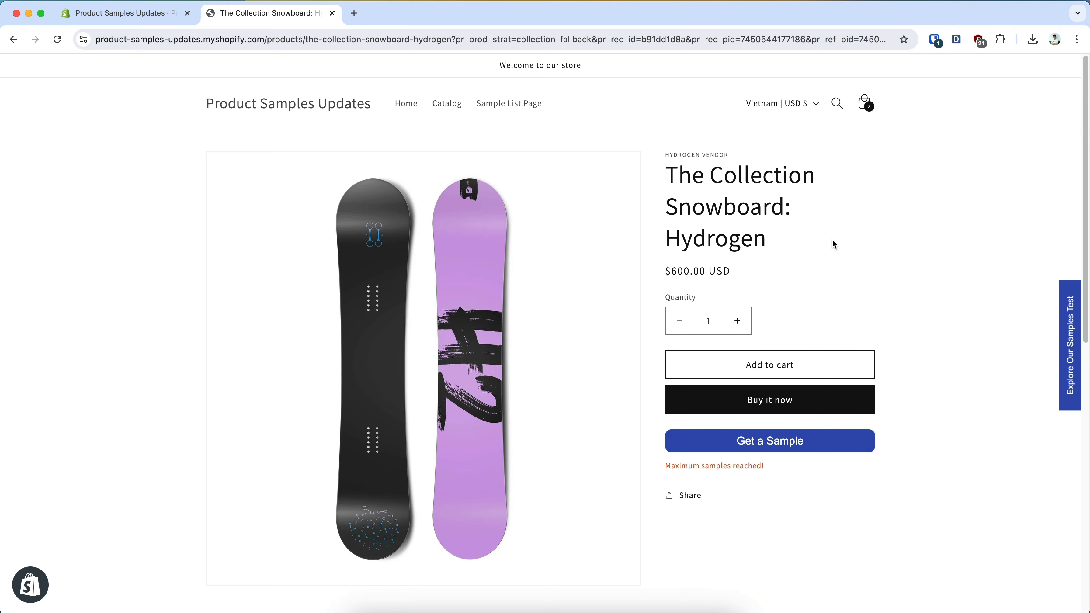
Open the cart and increase the quantity of The 3p Fulfilled Snowboard sample by one
{"action": "left_click", "coordinate": [864, 103]}
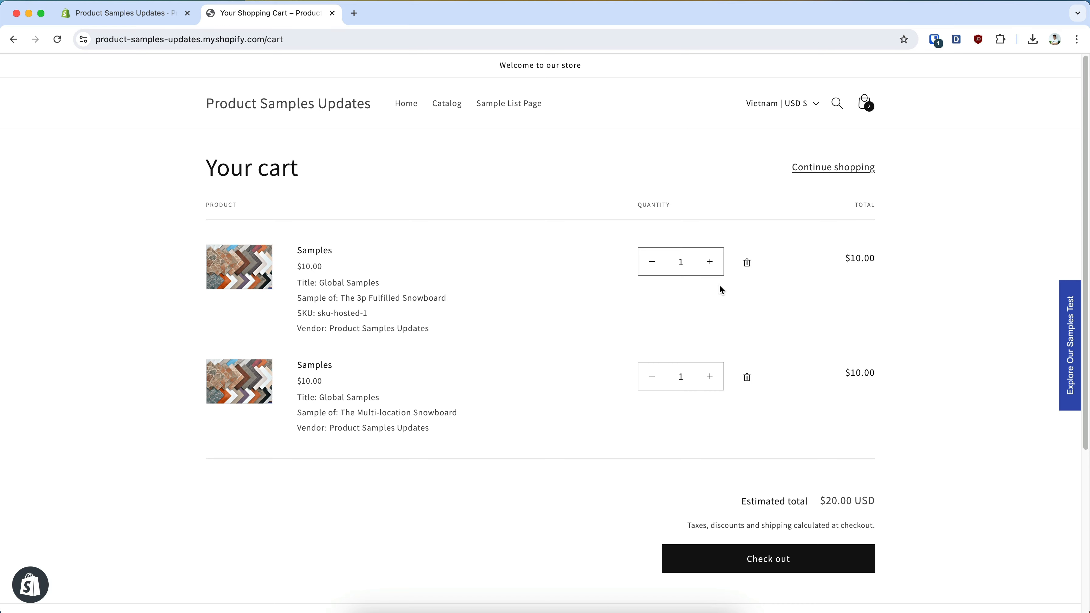
{"action": "left_click", "coordinate": [710, 262]}
Add the app's cart-checkout-validation rule in the store's checkout settings, save it, and turn it on
{"action": "left_click", "coordinate": [142, 14]}
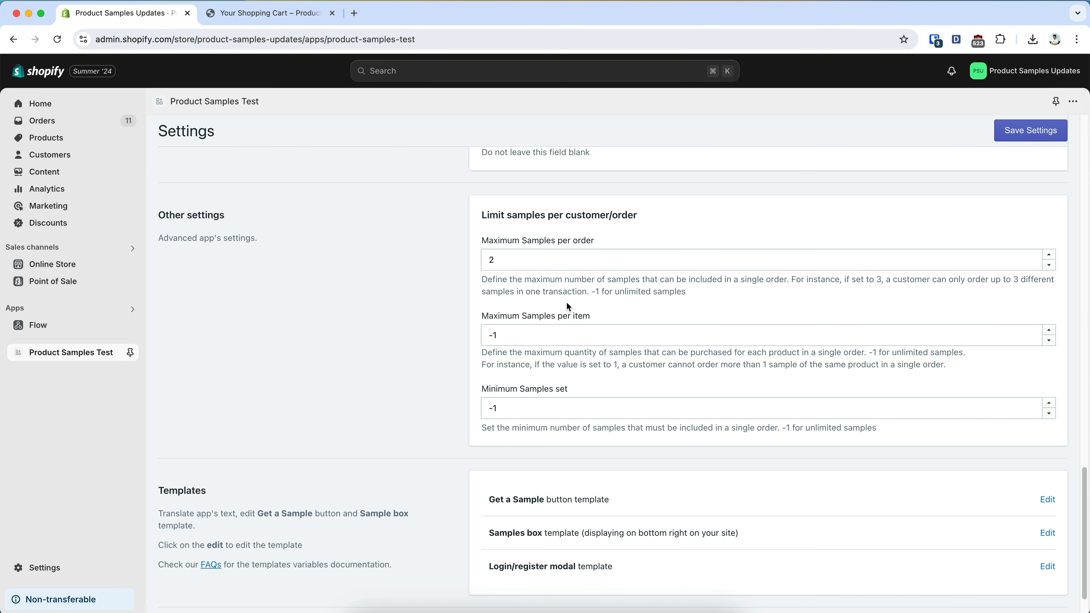
{"action": "left_click", "coordinate": [51, 569]}
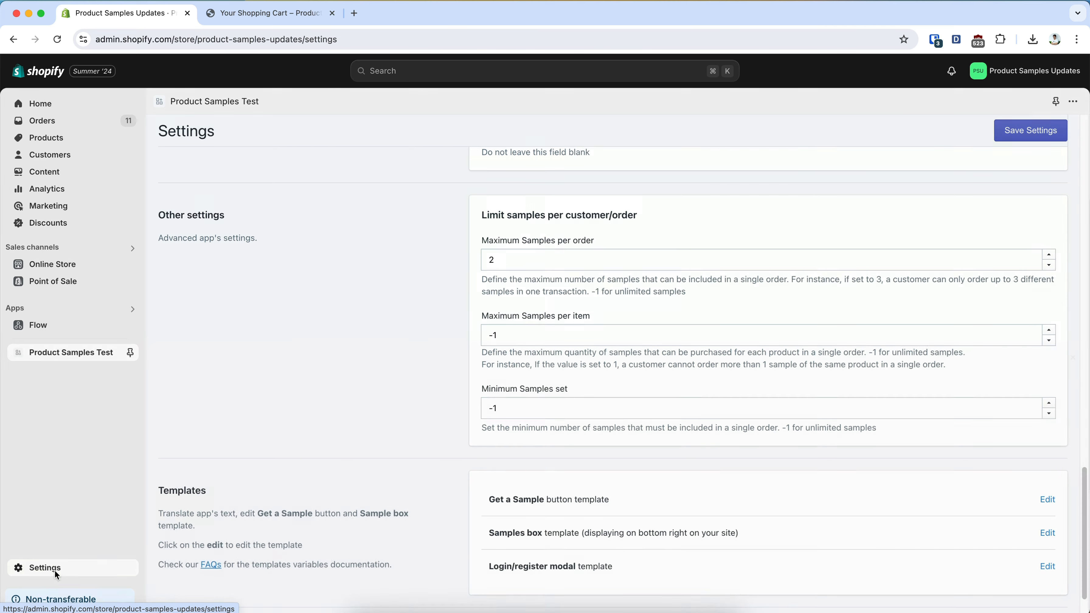
{"action": "left_click", "coordinate": [294, 270]}
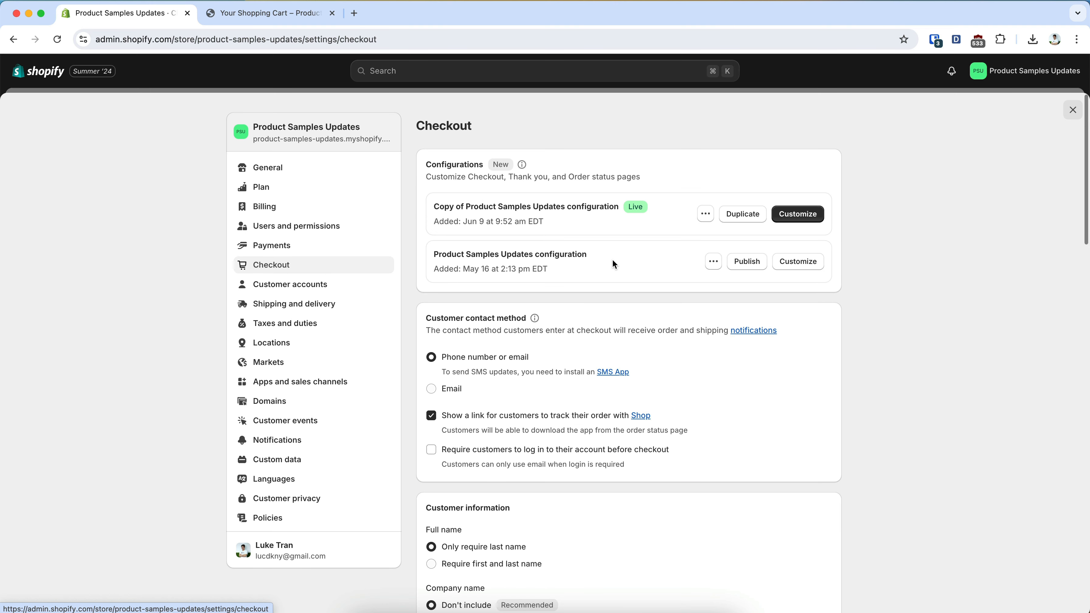
{"action": "scroll", "coordinate": [701, 383], "scroll_direction": "down", "scroll_amount": 10}
{"action": "scroll", "coordinate": [702, 389], "scroll_direction": "down", "scroll_amount": 5}
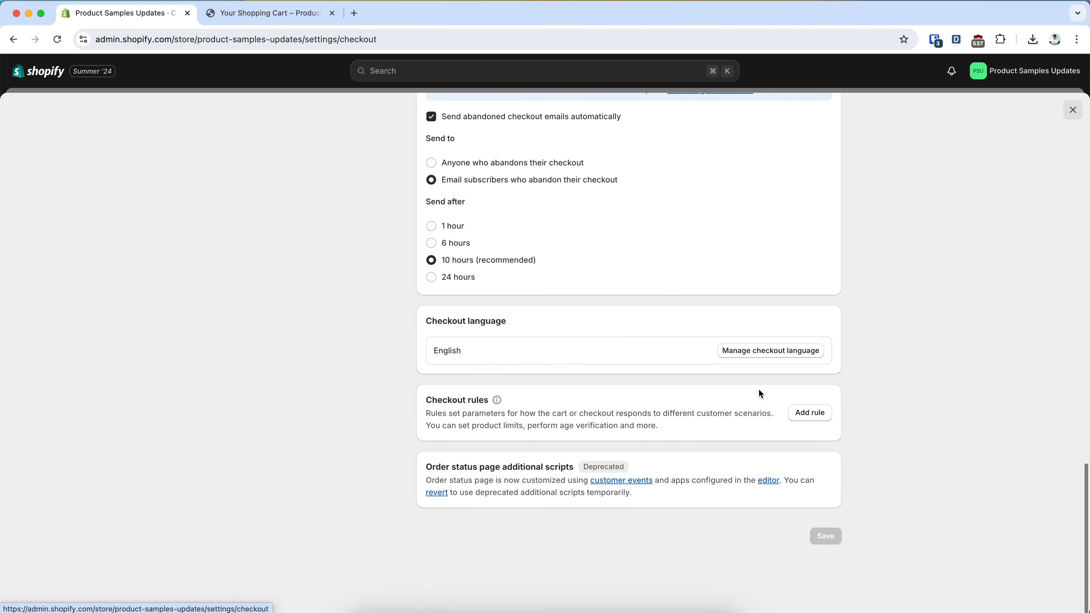
{"action": "left_click", "coordinate": [811, 413]}
{"action": "left_click", "coordinate": [496, 351]}
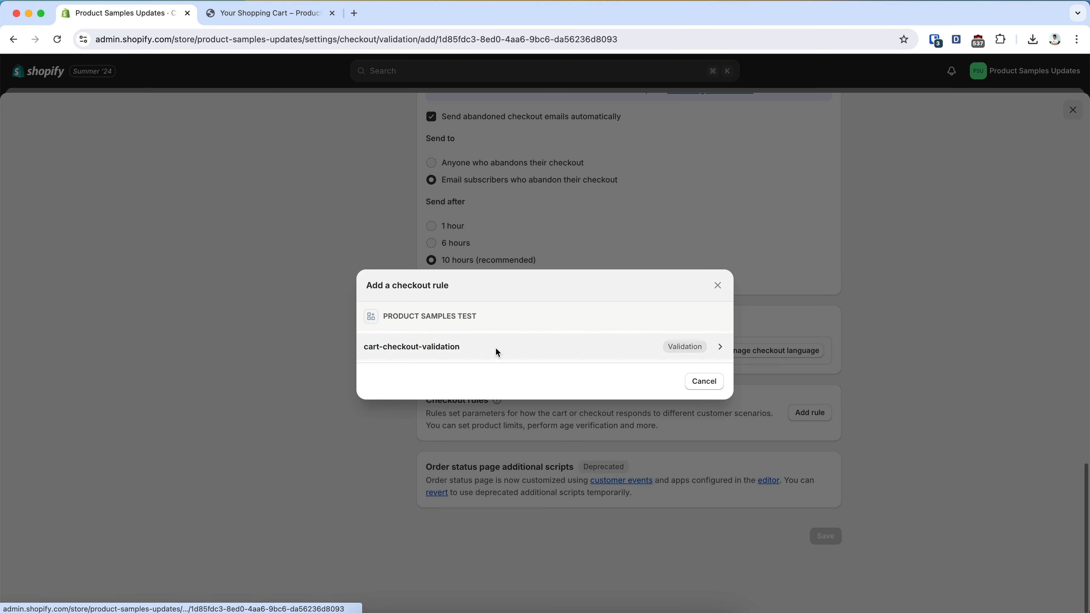
{"action": "left_click", "coordinate": [829, 263]}
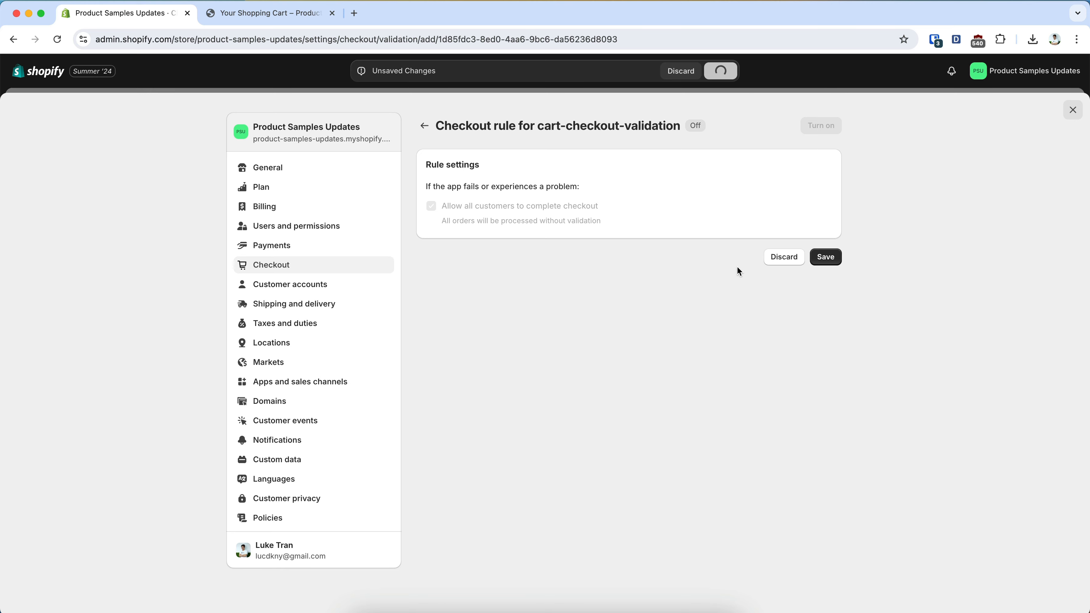
{"action": "left_click", "coordinate": [822, 127]}
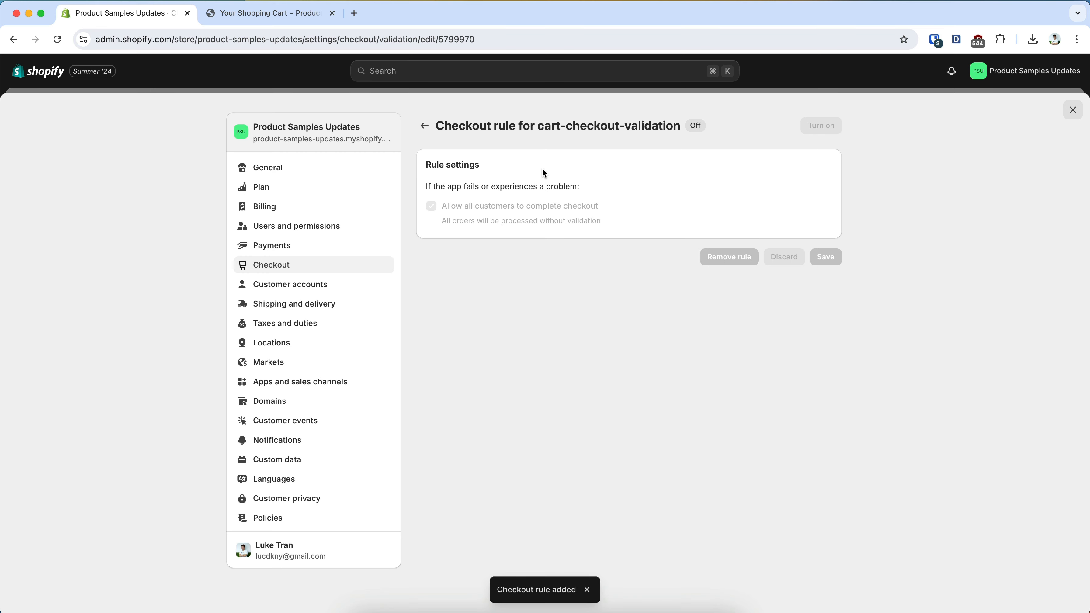
Return to the cart, reduce The 3p Fulfilled Snowboard sample to 1, and try to increase it again
{"action": "left_click", "coordinate": [308, 20]}
{"action": "left_click", "coordinate": [650, 264]}
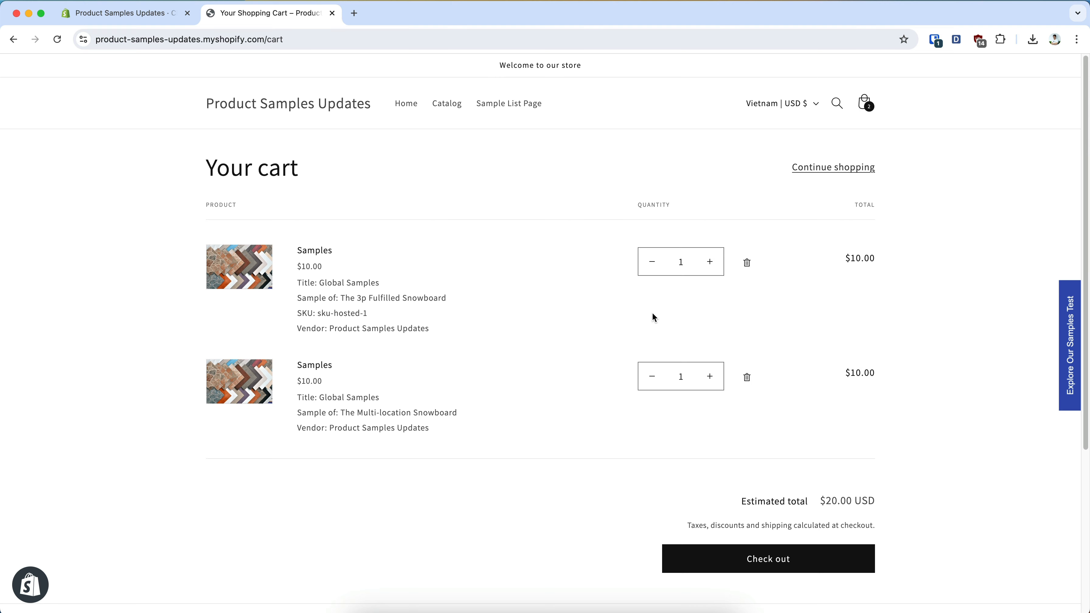
{"action": "left_click", "coordinate": [710, 263]}
Remove The Multi-location Snowboard sample, set The 3p Fulfilled Snowboard sample's quantity to 2, and try to increase it further
{"action": "left_click", "coordinate": [752, 373]}
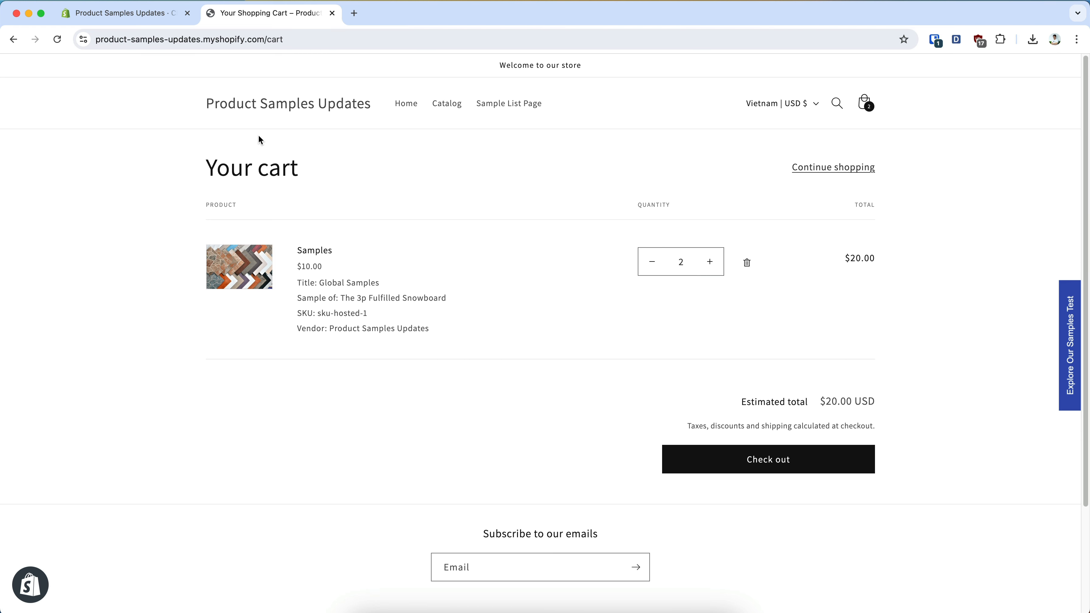
{"action": "left_click", "coordinate": [711, 263]}
Return to the app settings, set Maximum Samples per item to 1, and save
{"action": "left_click", "coordinate": [138, 14]}
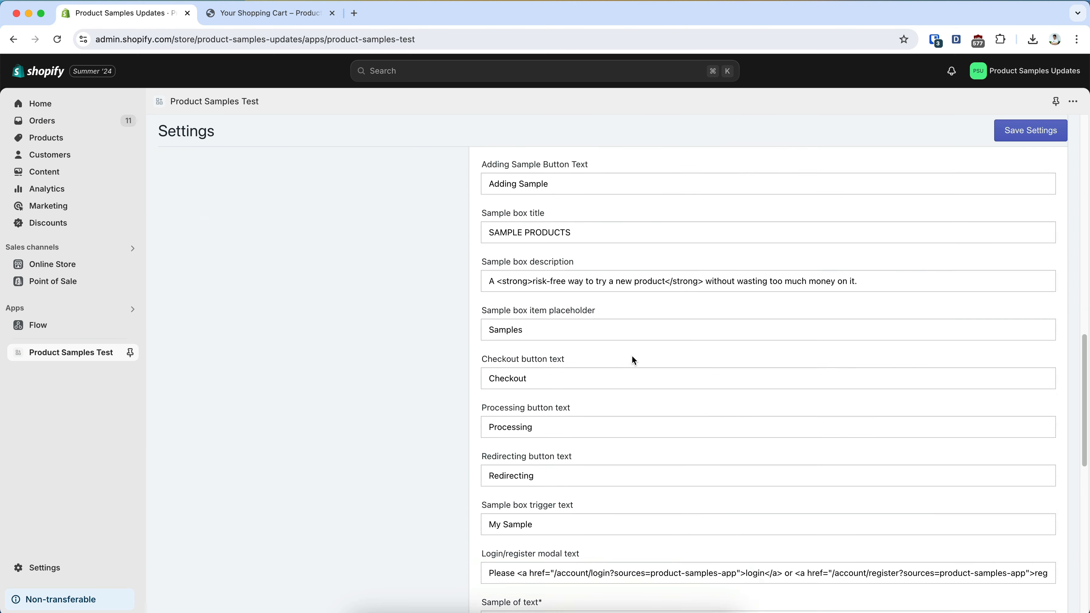
{"action": "scroll", "coordinate": [631, 357], "scroll_direction": "down", "scroll_amount": 10}
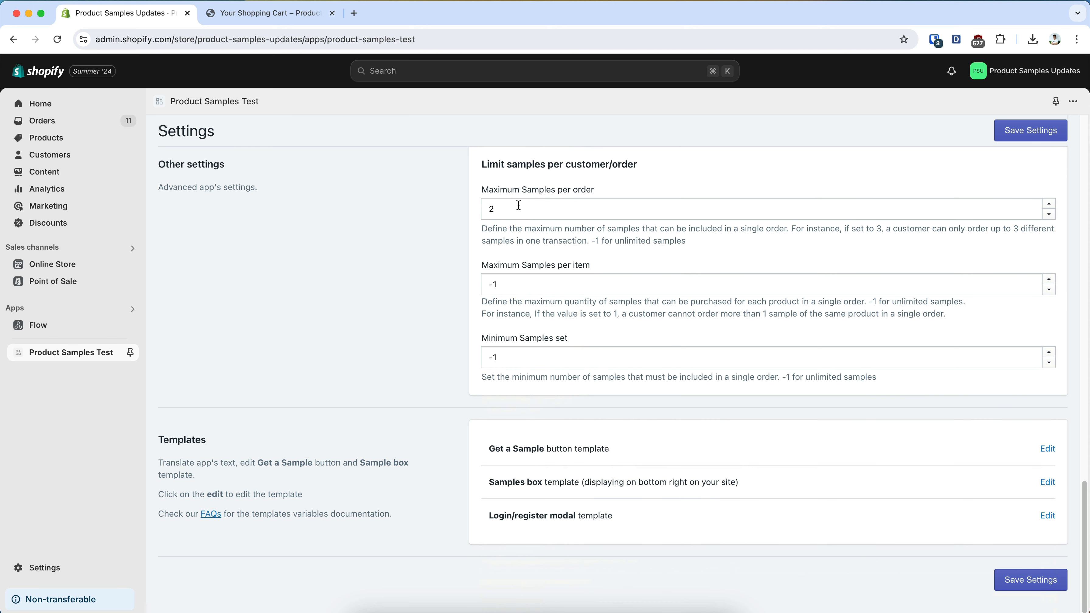
{"action": "left_click", "coordinate": [563, 285]}
{"action": "key", "text": "super+a"}
{"action": "type", "text": "1"}
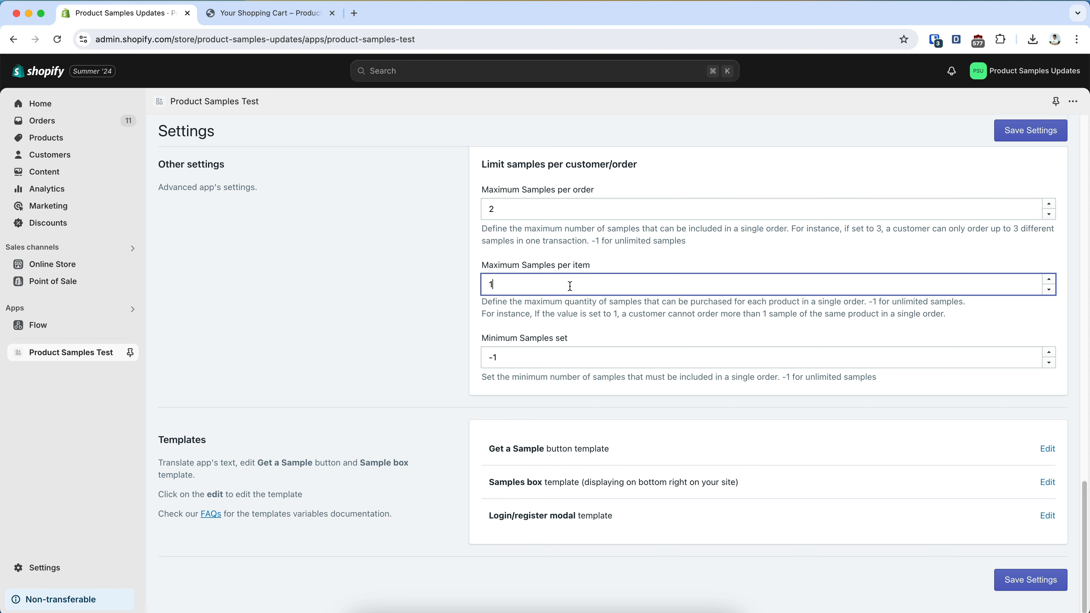
{"action": "left_click", "coordinate": [1038, 133]}
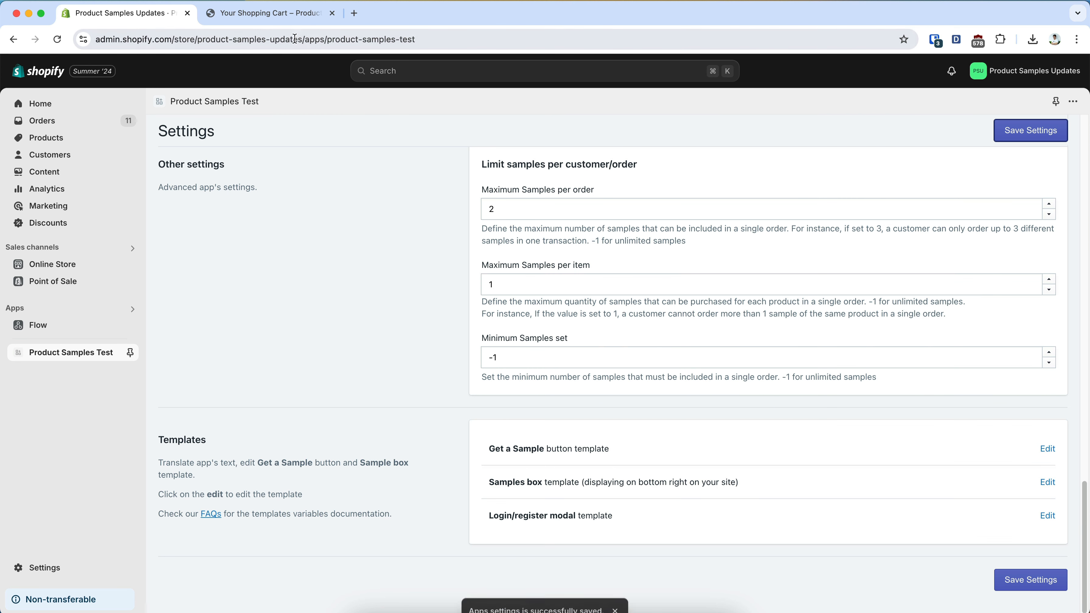
Switch back to the cart, lower The 3p Fulfilled Snowboard sample's quantity to 1, and try to raise it above the per-item limit
{"action": "left_click", "coordinate": [282, 17]}
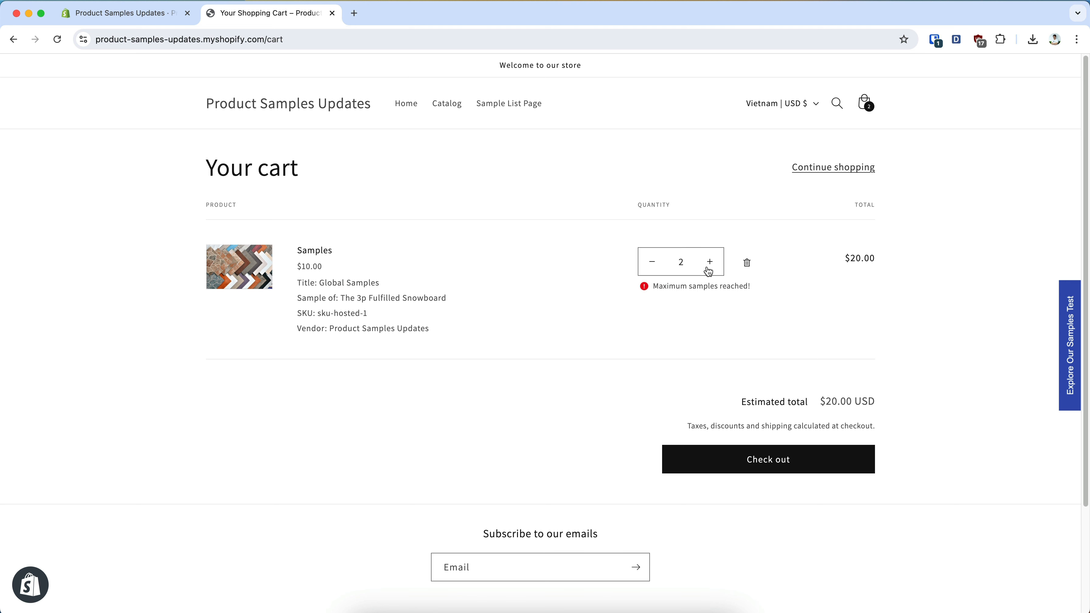
{"action": "left_click", "coordinate": [656, 266]}
{"action": "left_click", "coordinate": [709, 263]}
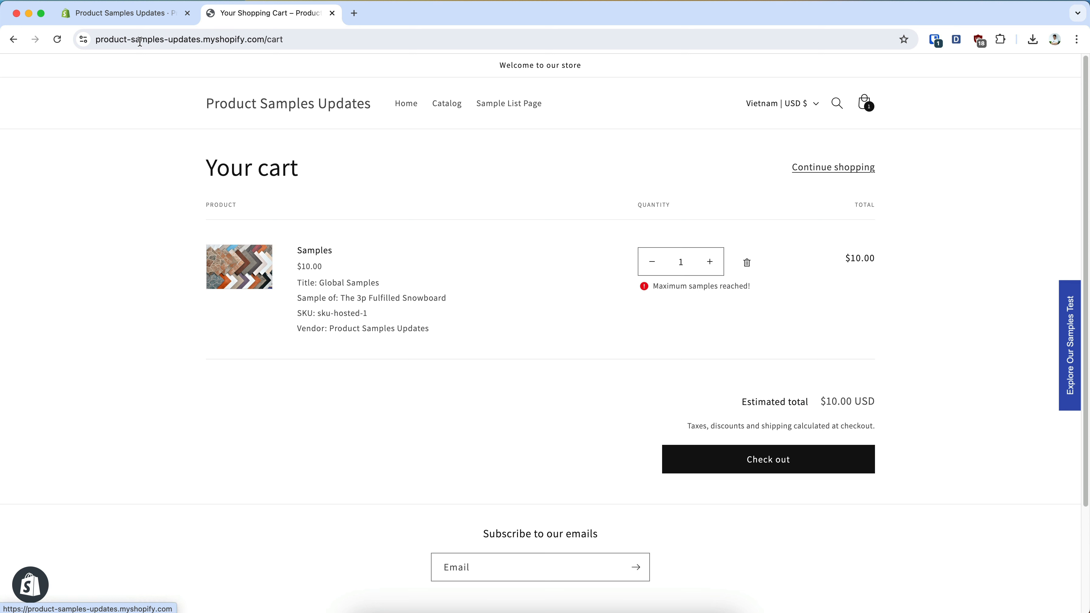
Return to the app settings, set Minimum Samples set to 3, and save
{"action": "left_click", "coordinate": [136, 19]}
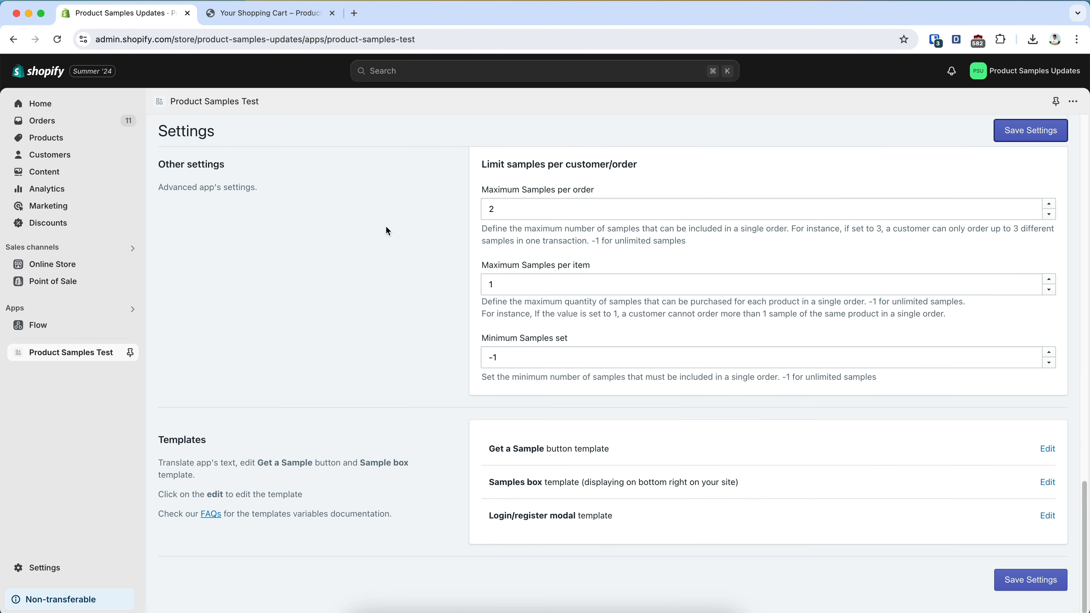
{"action": "left_click", "coordinate": [574, 359]}
{"action": "type", "text": "2"}
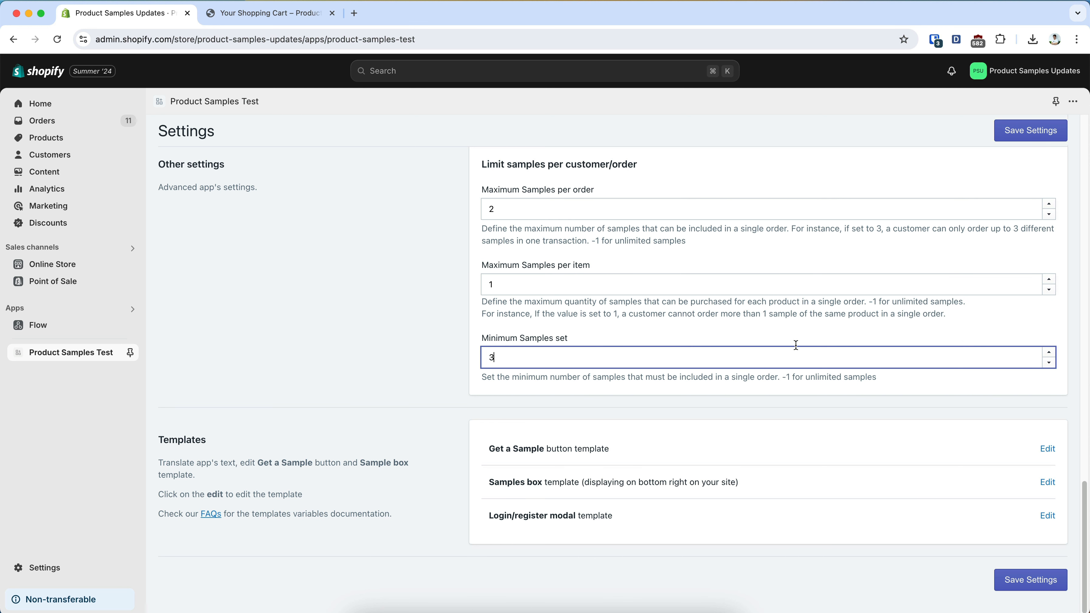
{"action": "left_click", "coordinate": [1031, 131]}
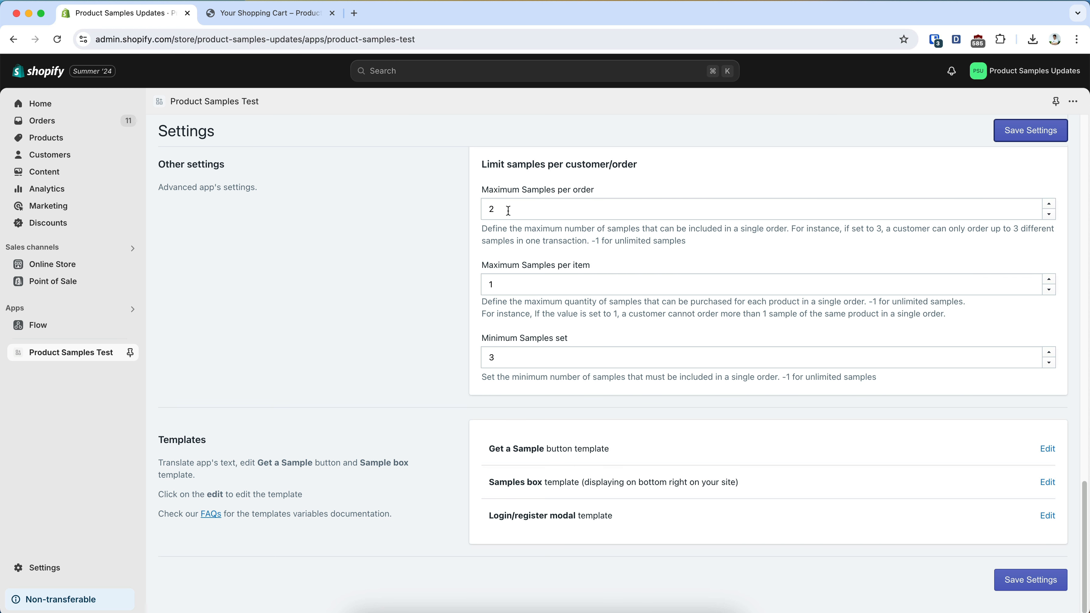
Return to the cart and proceed to checkout with the single sample to test the minimum samples limit
{"action": "left_click", "coordinate": [277, 15]}
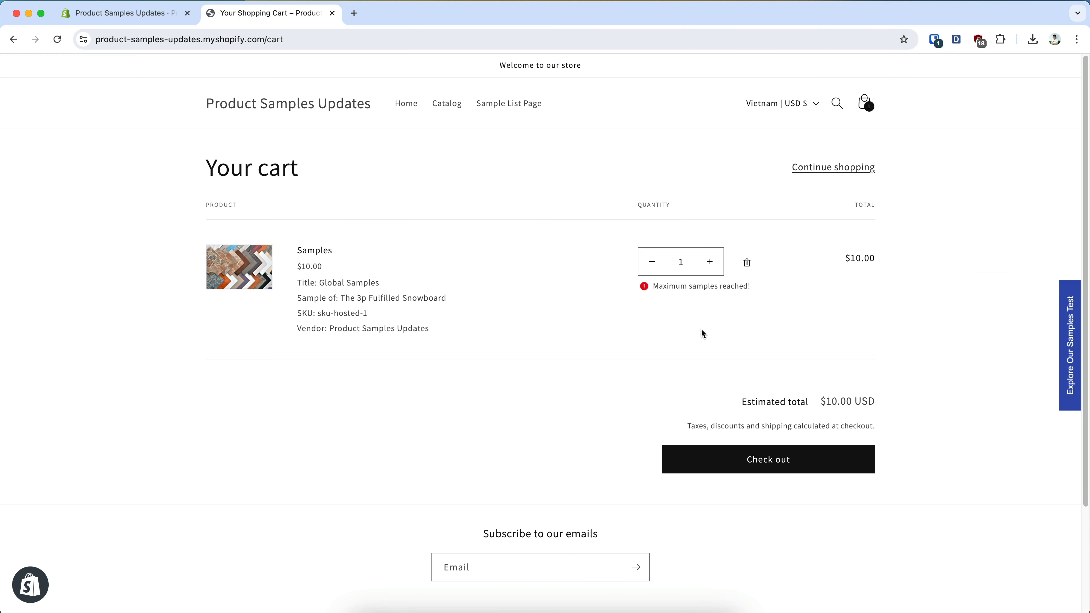
{"action": "left_click", "coordinate": [797, 462]}
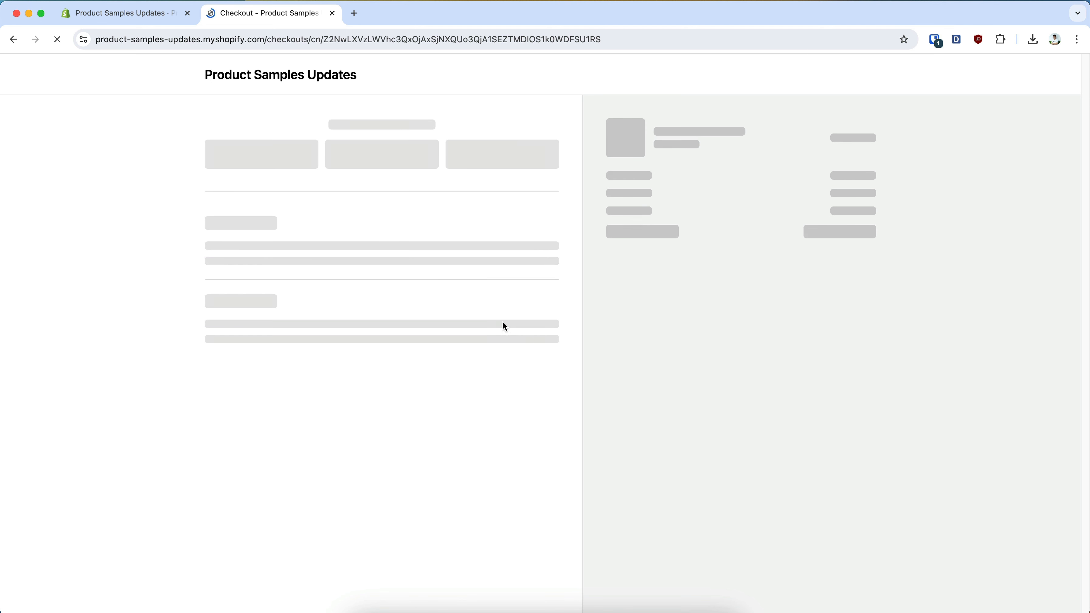